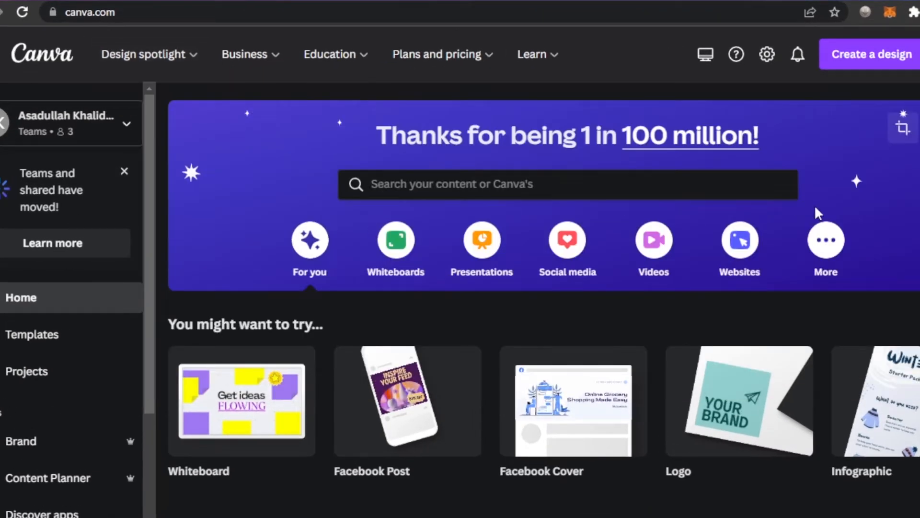
pyautogui.scroll(-15, 814, 205)
pyautogui.scroll(15, 544, 297)
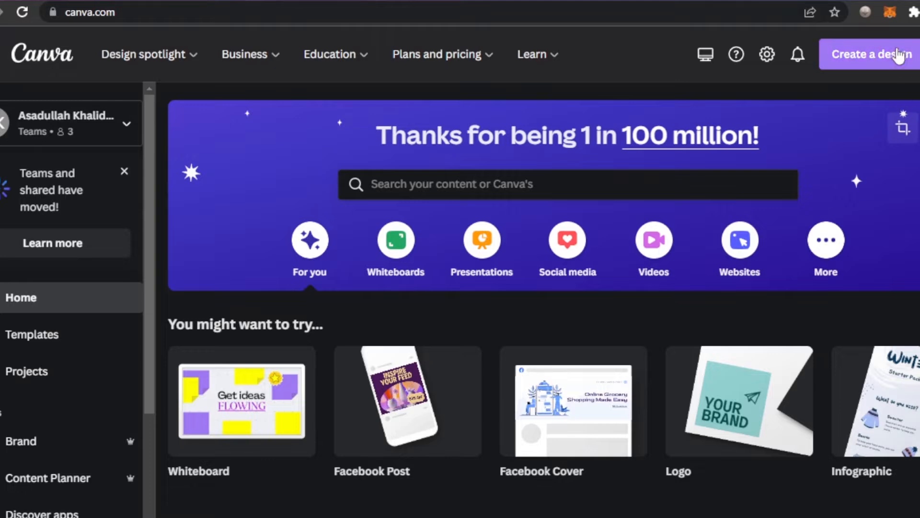
pyautogui.click(875, 69)
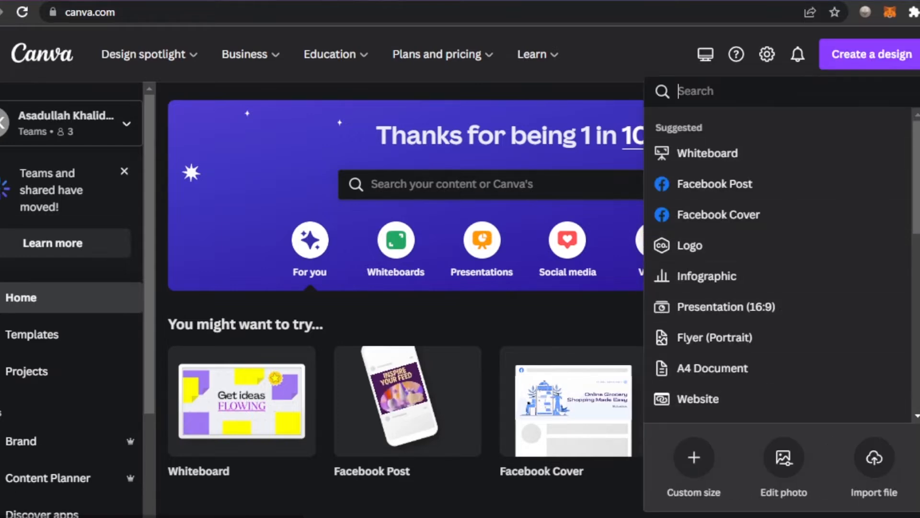
# Search the template library for "digital planner".
pyautogui.click(428, 179)
pyautogui.write('di')
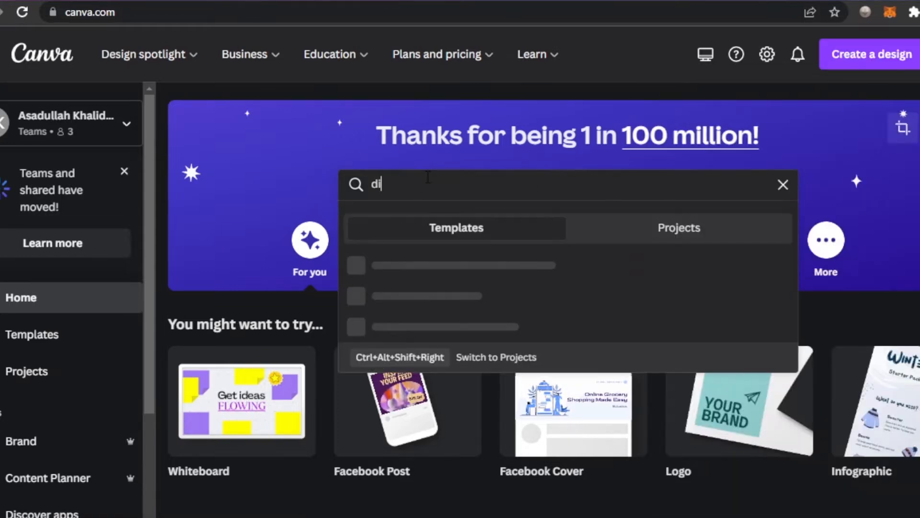
pyautogui.write('gital')
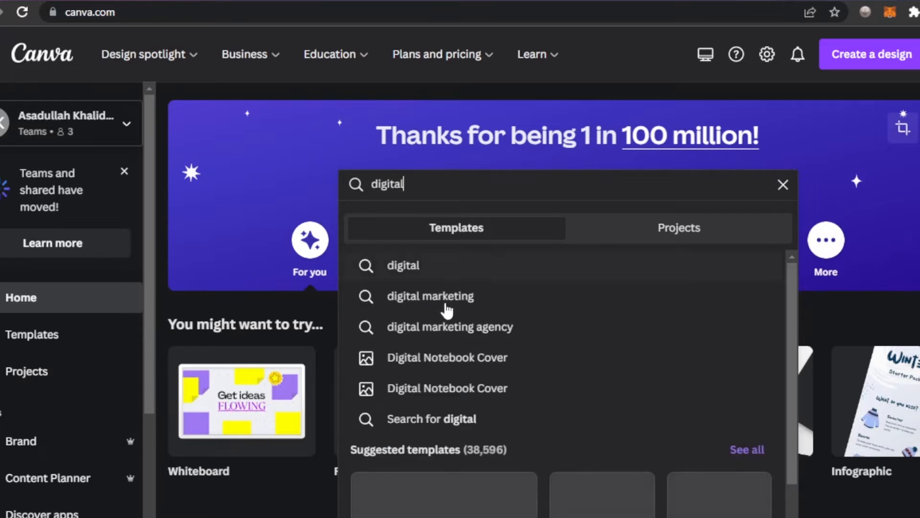
pyautogui.write(' pla')
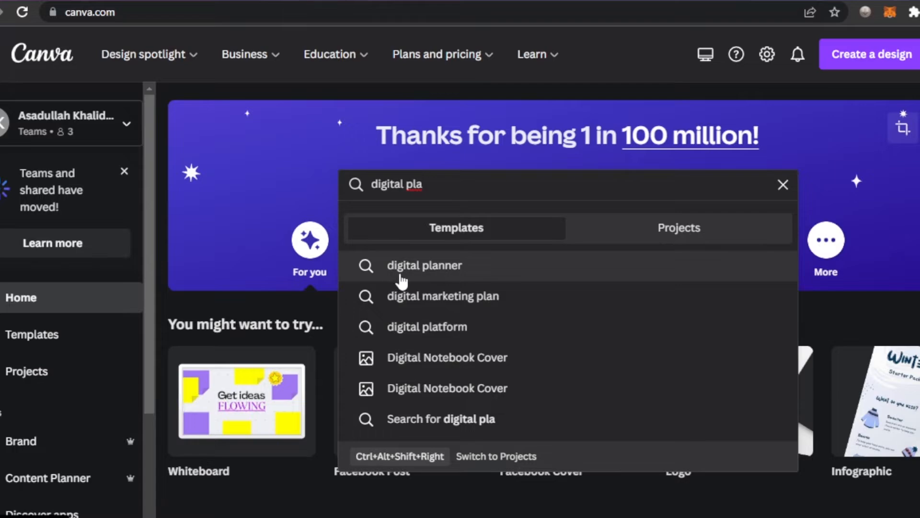
pyautogui.click(424, 271)
# Look through the digital planner template results, comparing cover designs with daily, weekly and monthly page layouts.
pyautogui.scroll(-10, 424, 271)
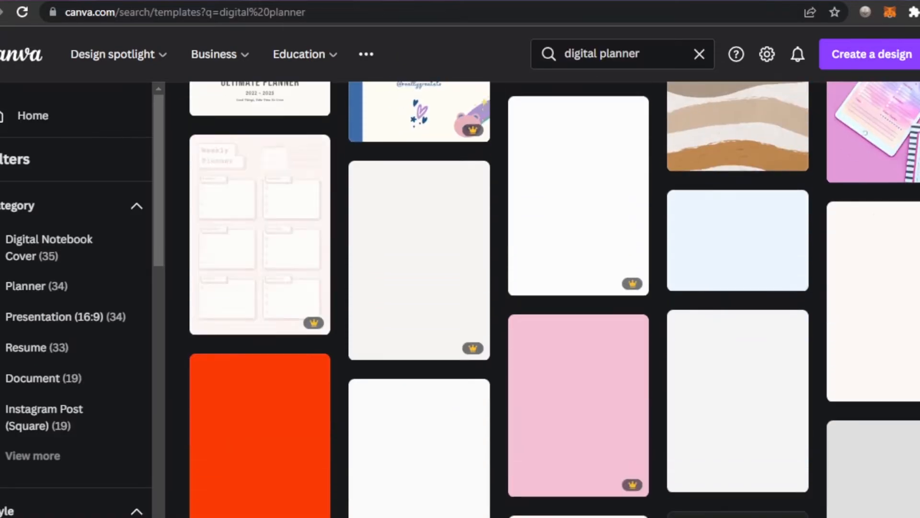
pyautogui.scroll(-7, 554, 299)
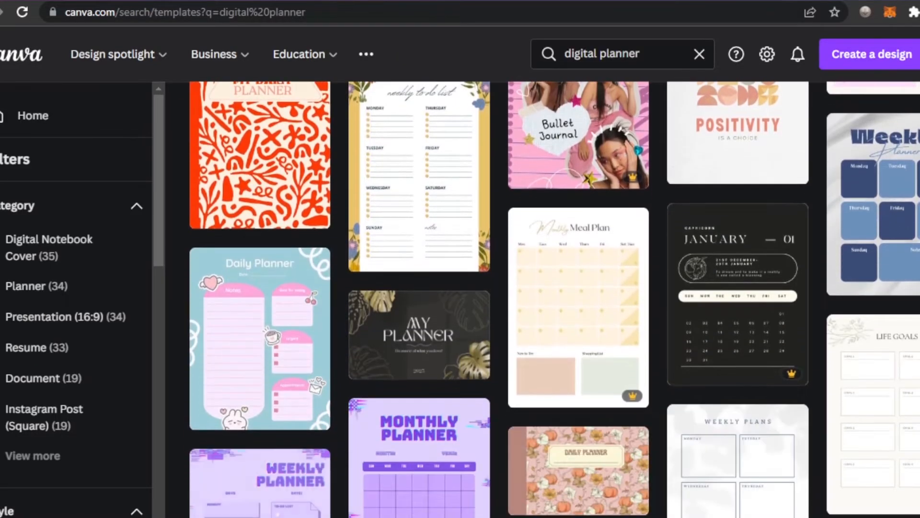
pyautogui.scroll(11, 554, 299)
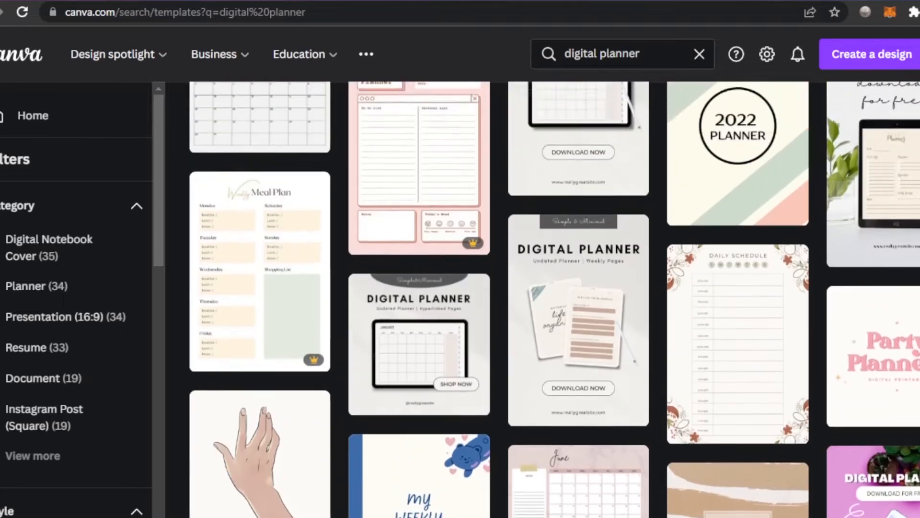
pyautogui.scroll(-10, 554, 299)
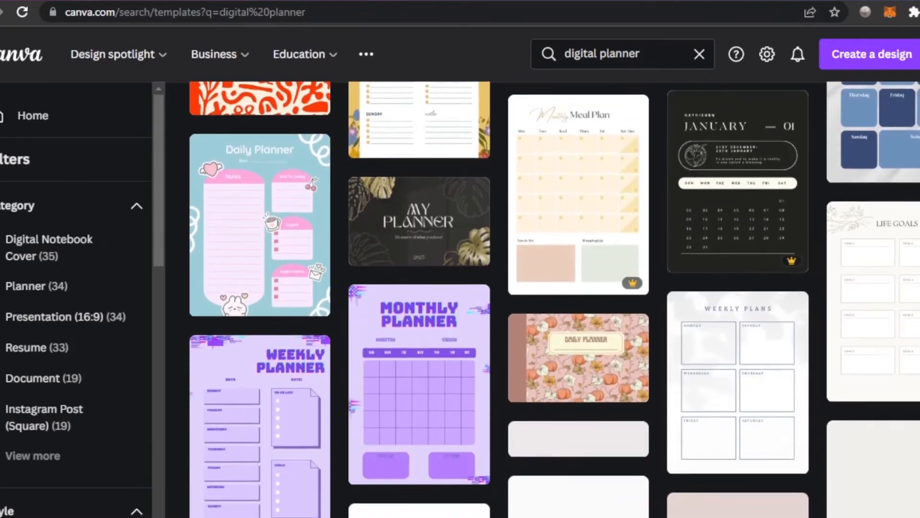
pyautogui.scroll(-7, 554, 299)
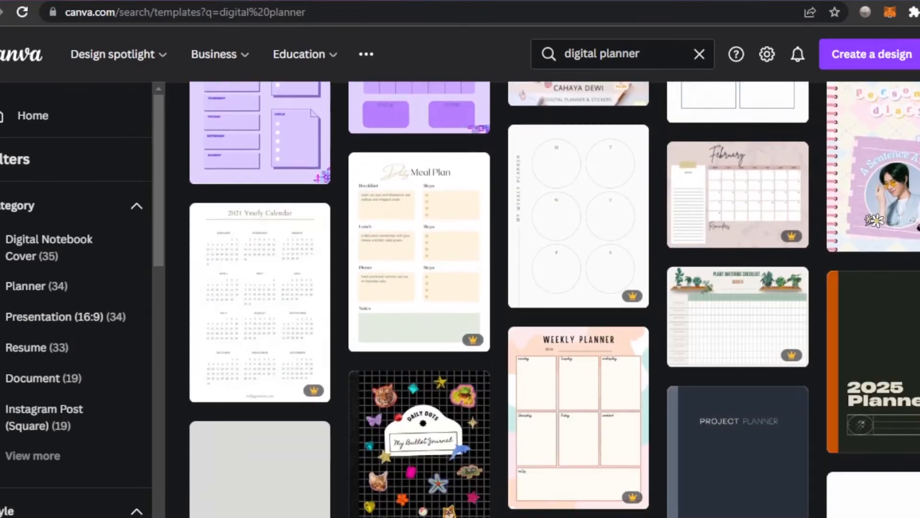
pyautogui.scroll(-8, 554, 299)
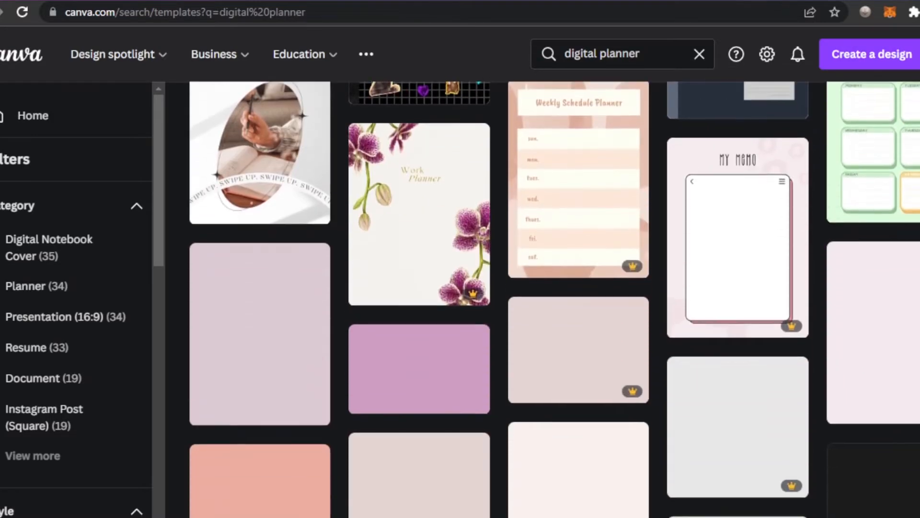
pyautogui.scroll(-5, 554, 299)
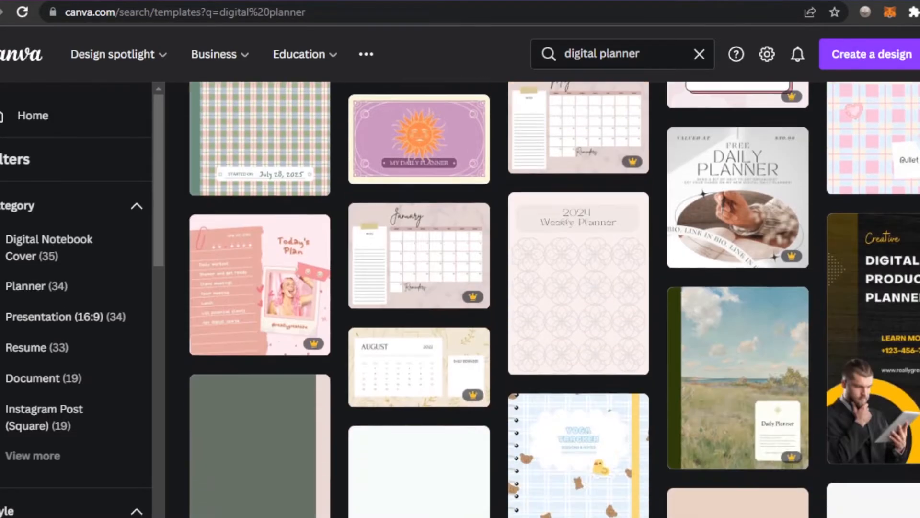
pyautogui.scroll(-2, 554, 299)
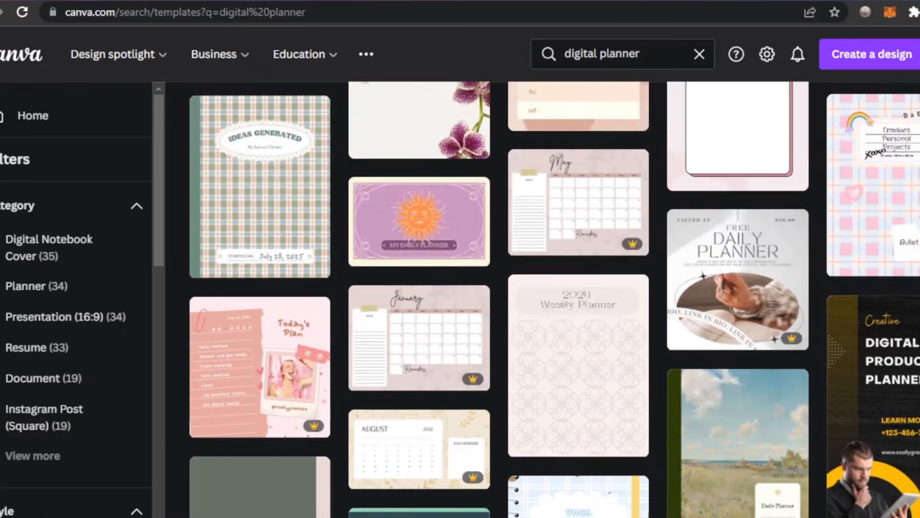
pyautogui.scroll(-8, 554, 299)
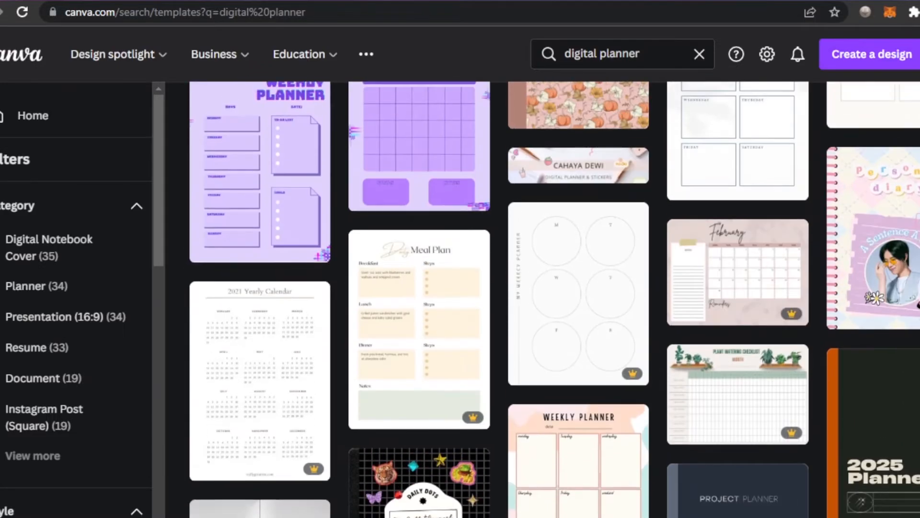
pyautogui.scroll(5, 554, 299)
pyautogui.scroll(6, 140, 206)
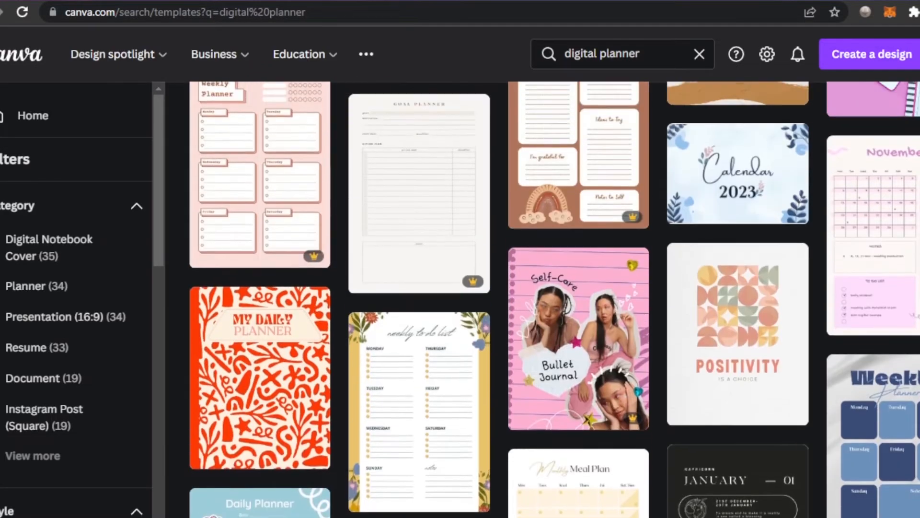
pyautogui.scroll(8, 554, 299)
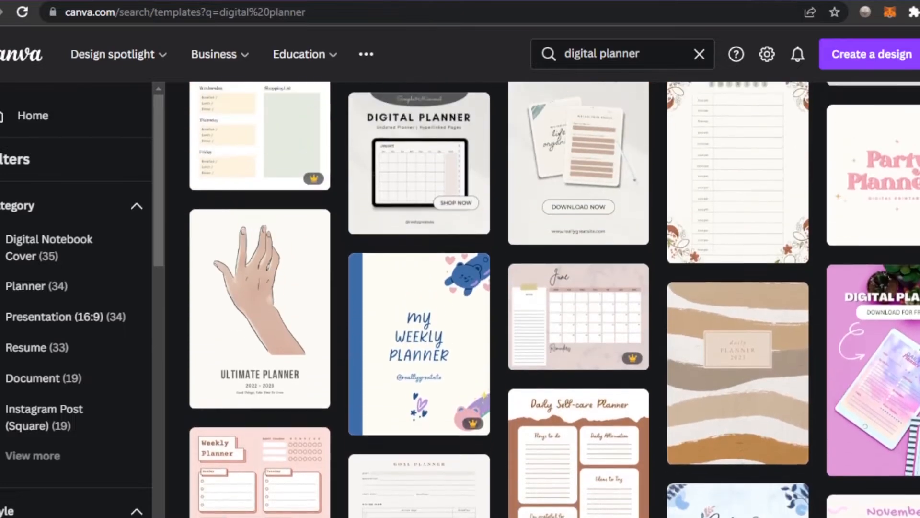
pyautogui.scroll(5, 554, 299)
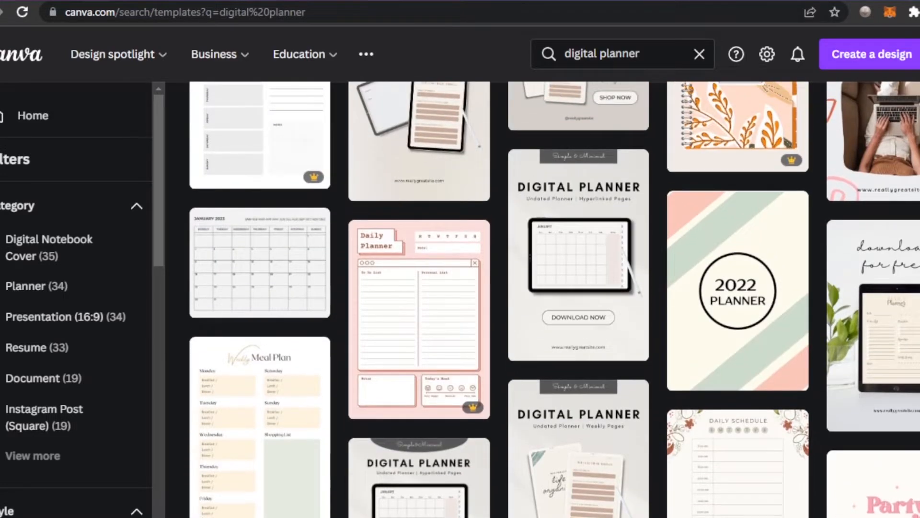
pyautogui.scroll(4, 554, 299)
pyautogui.scroll(-3, 553, 299)
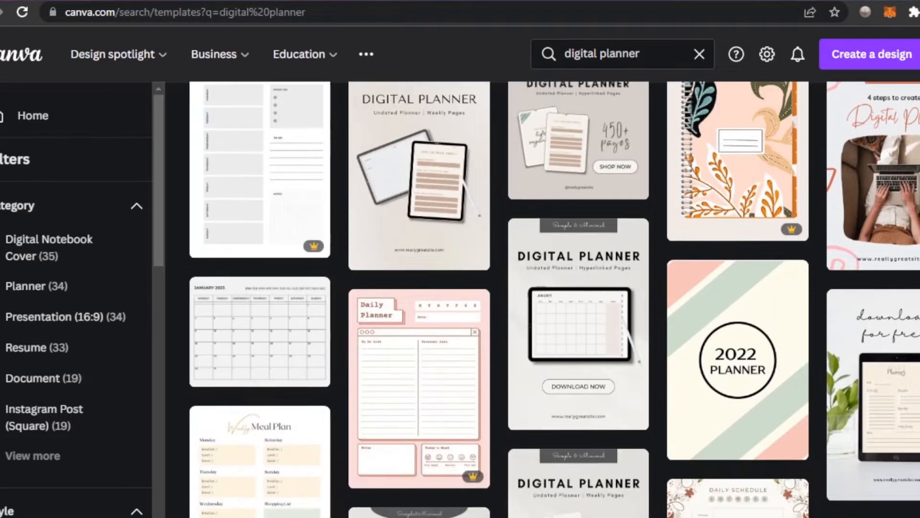
pyautogui.scroll(-5, 554, 299)
pyautogui.scroll(-20, 554, 299)
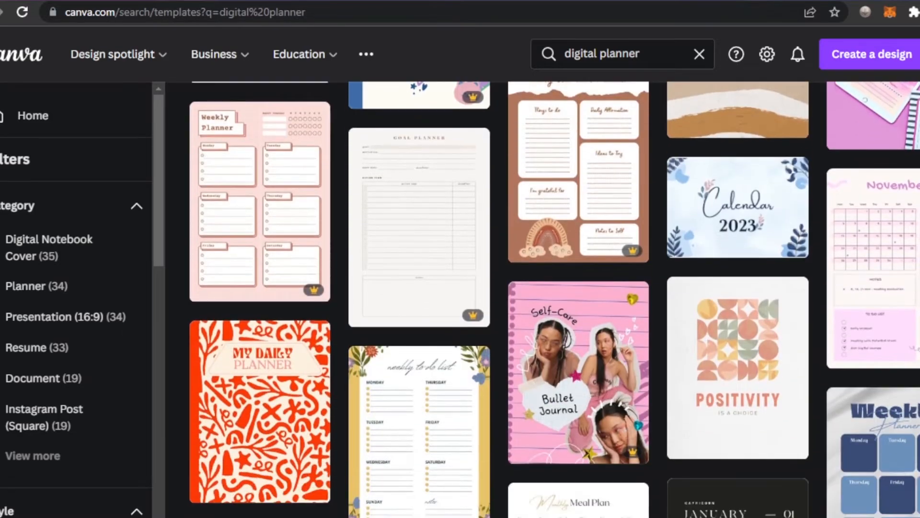
pyautogui.scroll(-15, 554, 299)
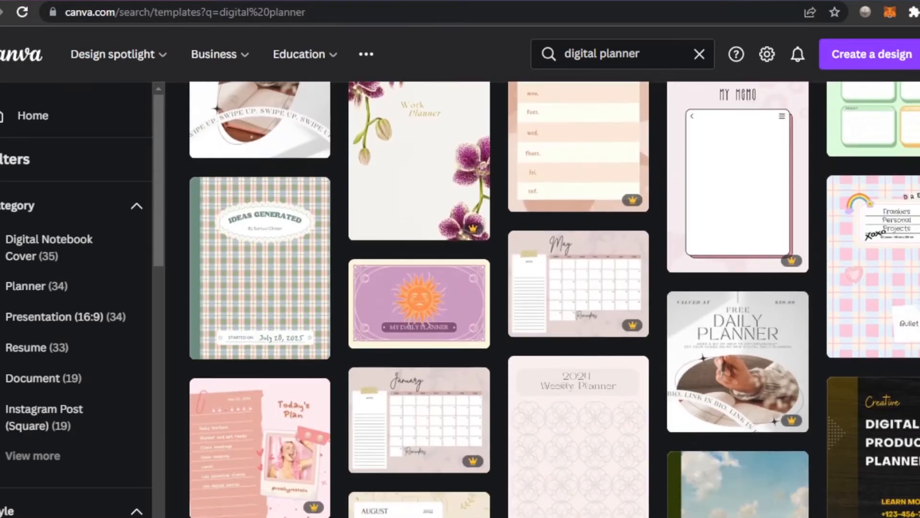
pyautogui.scroll(-3, 554, 299)
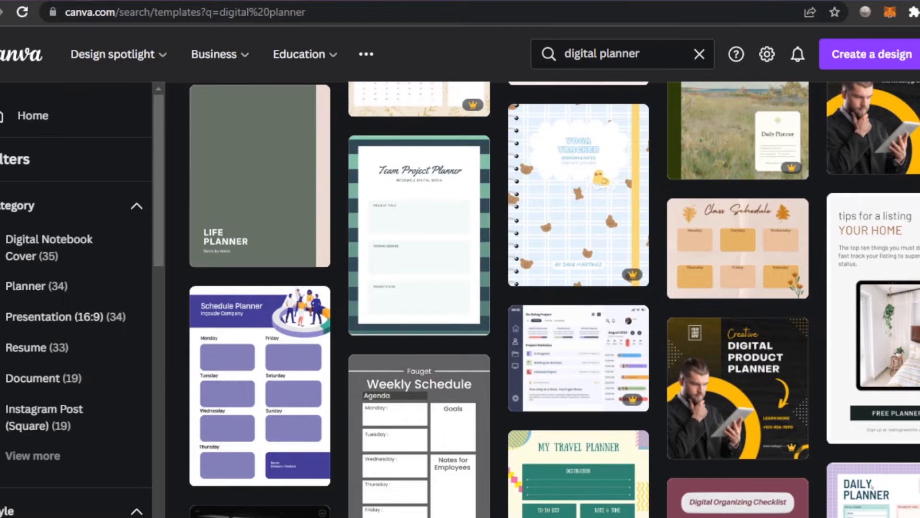
pyautogui.scroll(-15, 554, 299)
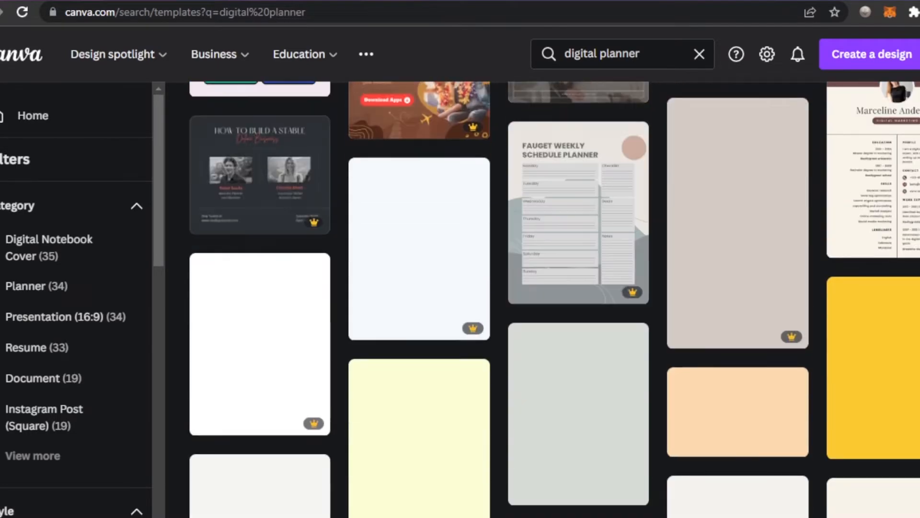
pyautogui.scroll(-1, 554, 299)
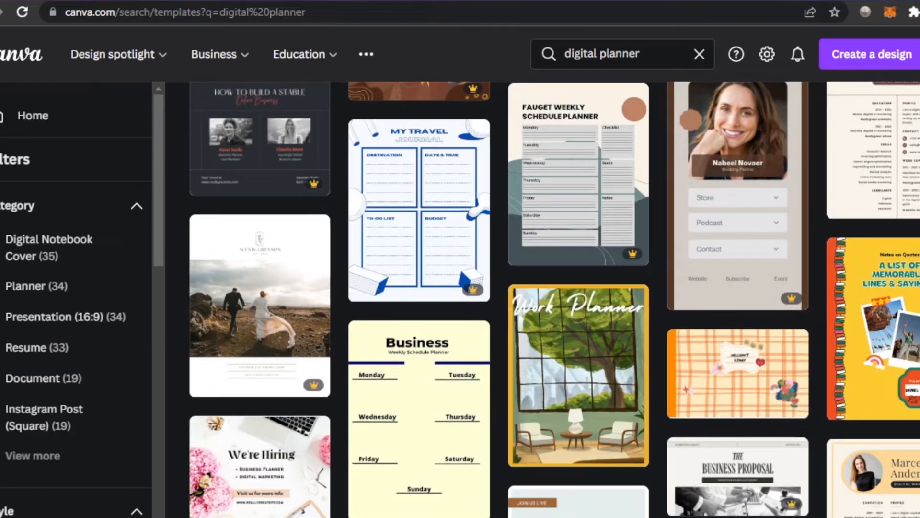
pyautogui.scroll(-20, 554, 299)
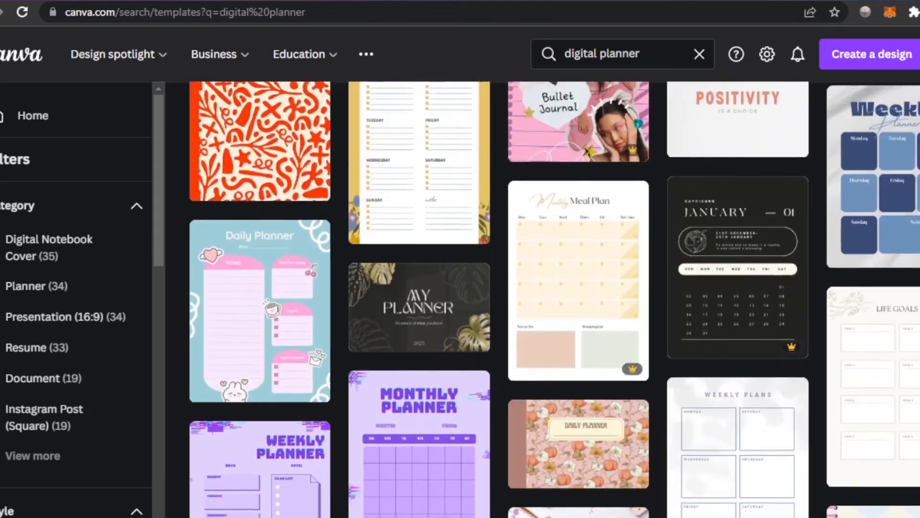
pyautogui.scroll(-10, 554, 299)
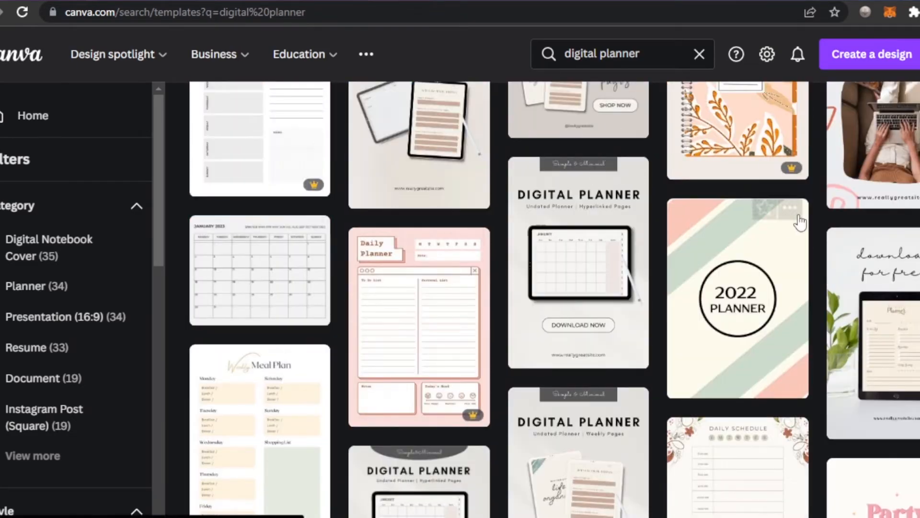
pyautogui.scroll(-10, 554, 299)
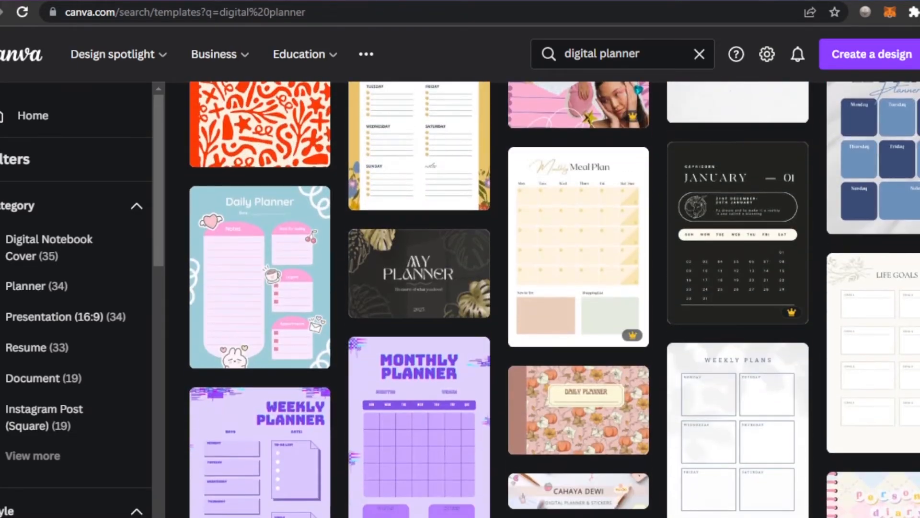
pyautogui.scroll(20, 554, 299)
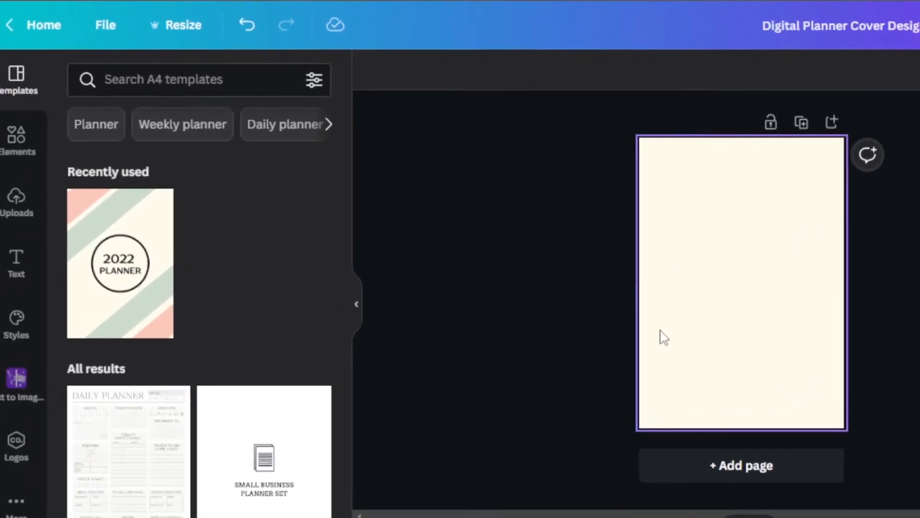
# Change the planner cover's page background to the custom light pink #FFABAB.
pyautogui.click(744, 318)
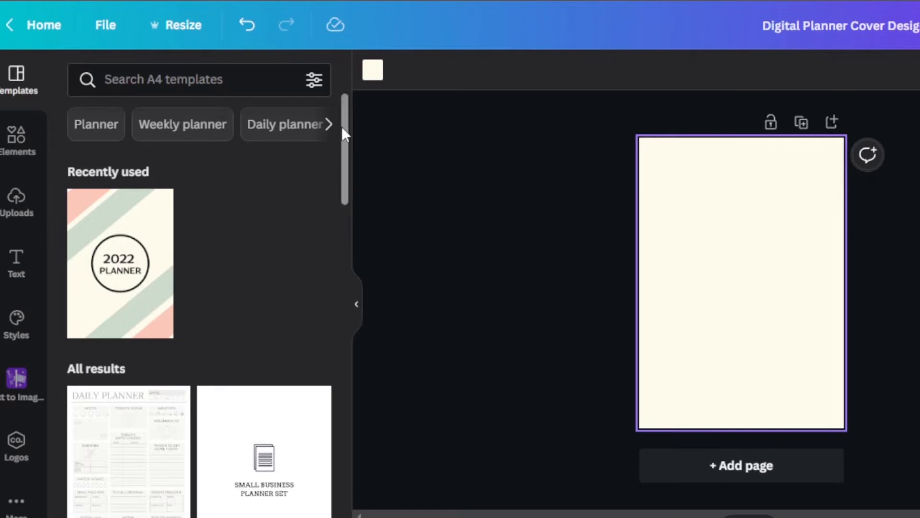
pyautogui.moveTo(342, 129); pyautogui.dragTo(343, 206)
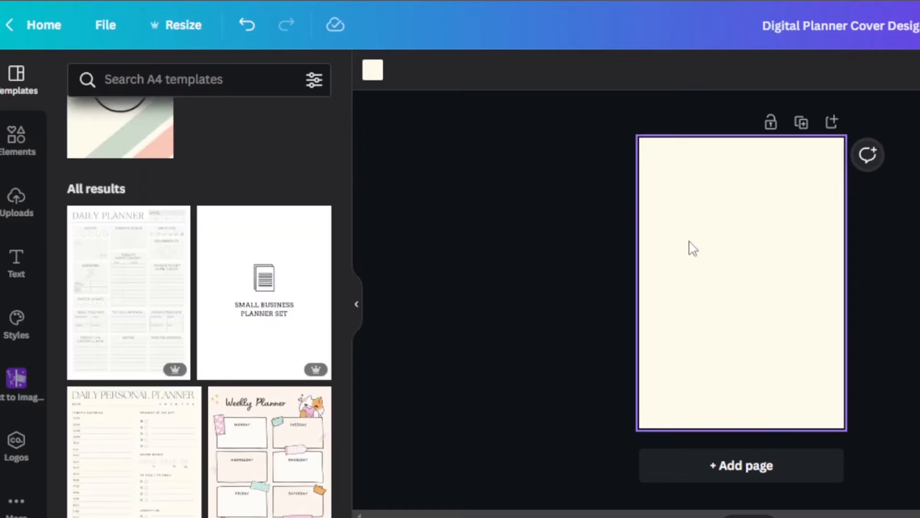
pyautogui.click(371, 79)
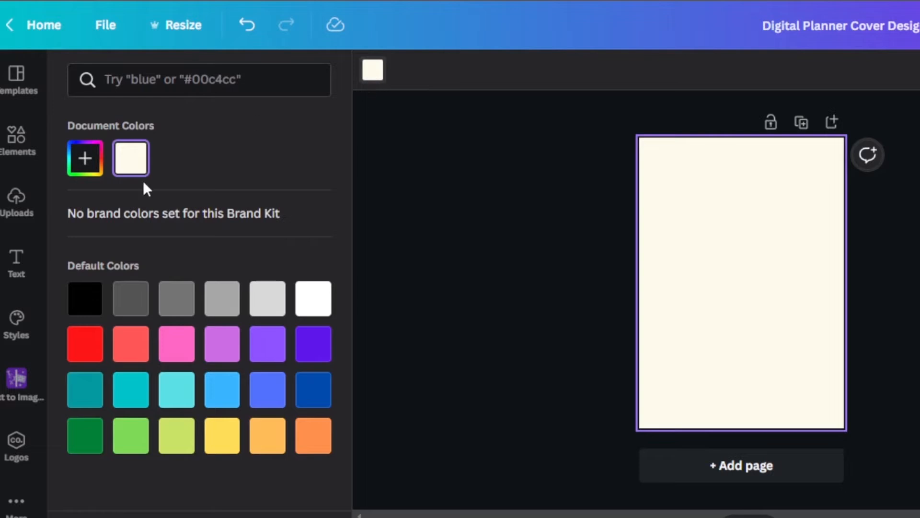
pyautogui.click(85, 158)
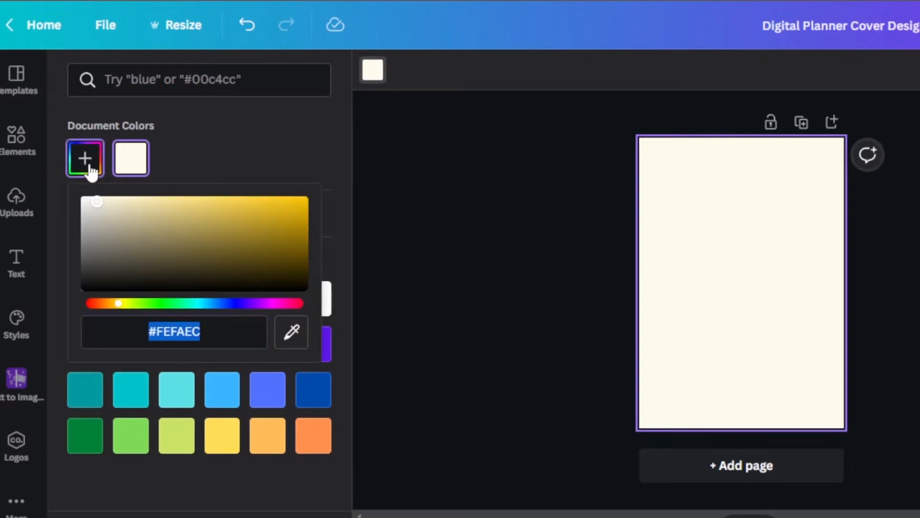
pyautogui.click(85, 158)
pyautogui.click(131, 343)
pyautogui.click(85, 158)
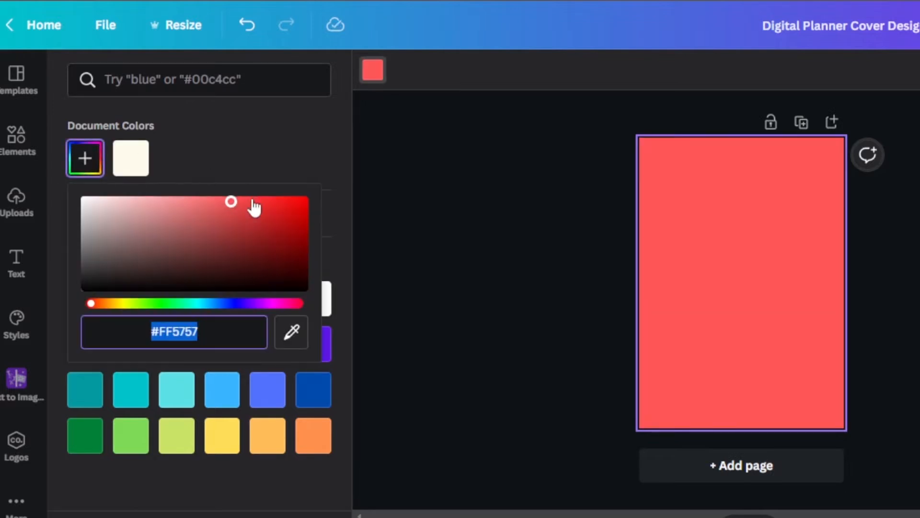
pyautogui.moveTo(232, 201); pyautogui.dragTo(158, 187)
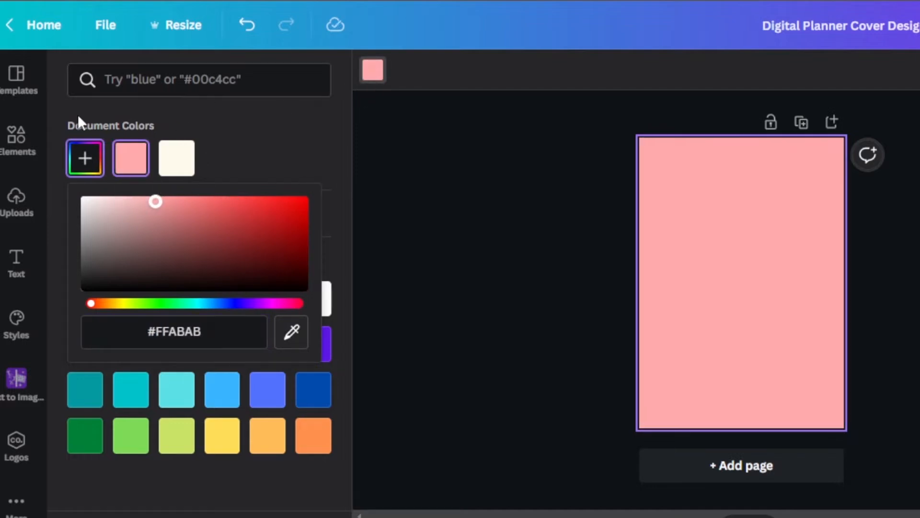
# Add a heading reading "2023" and "planner" on two lines, widen its text box and move it toward the page's centre.
pyautogui.click(18, 259)
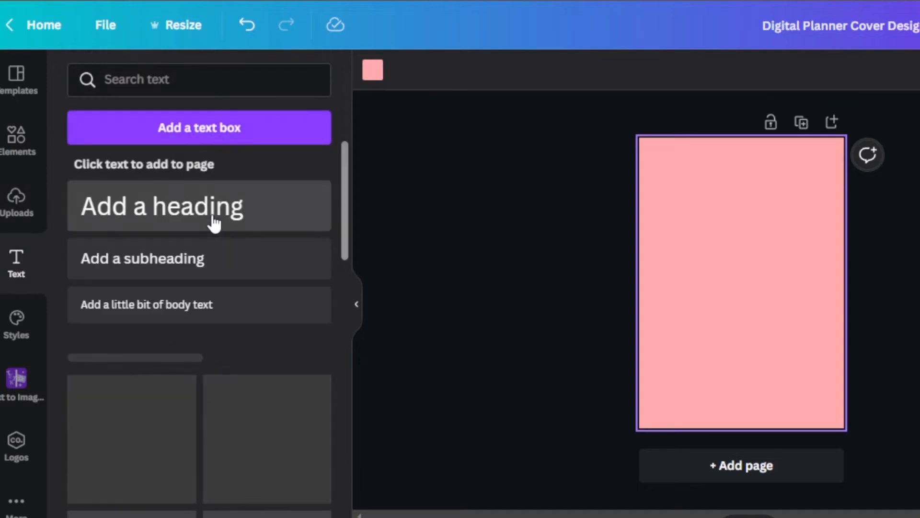
pyautogui.click(123, 205)
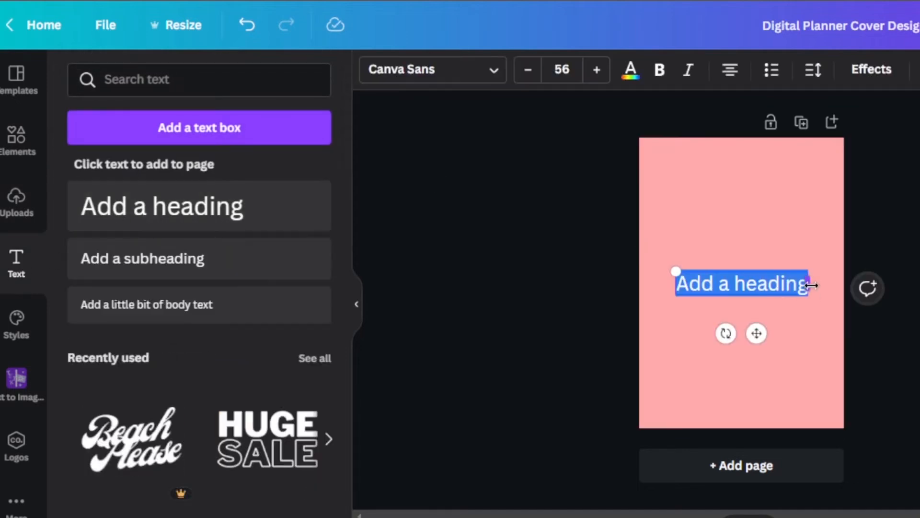
pyautogui.moveTo(811, 285); pyautogui.dragTo(867, 290)
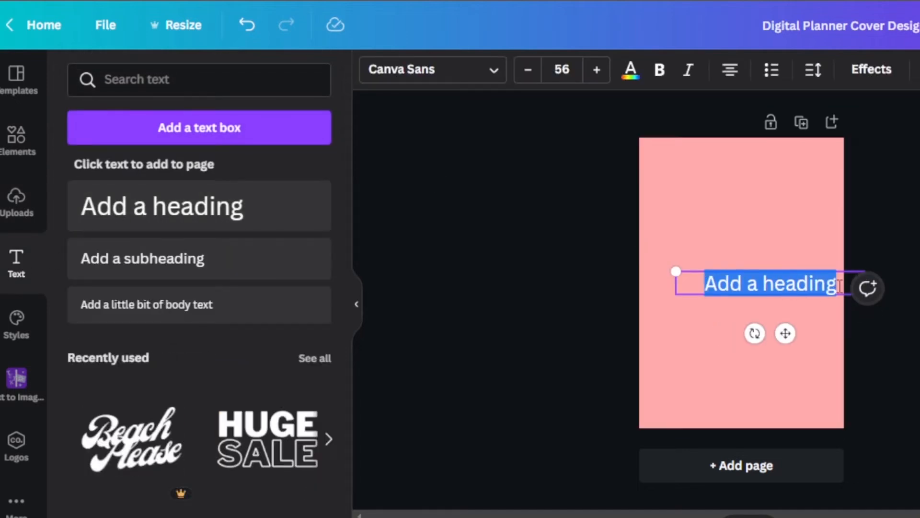
pyautogui.press('BackSpace')
pyautogui.write('2023')
pyautogui.press('Return')
pyautogui.write('planner')
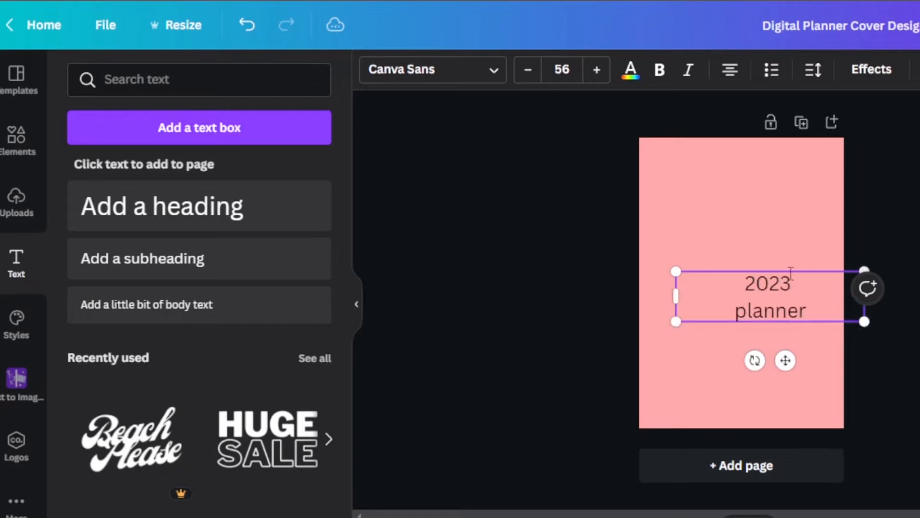
pyautogui.moveTo(790, 274); pyautogui.dragTo(692, 252)
# Tighten the heading's line spacing and set its font to Now Bold.
pyautogui.click(813, 69)
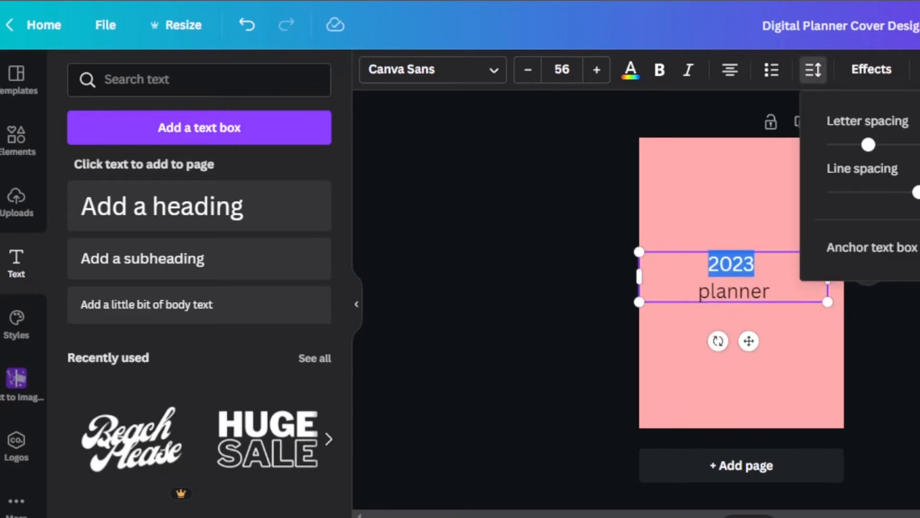
pyautogui.click(735, 298)
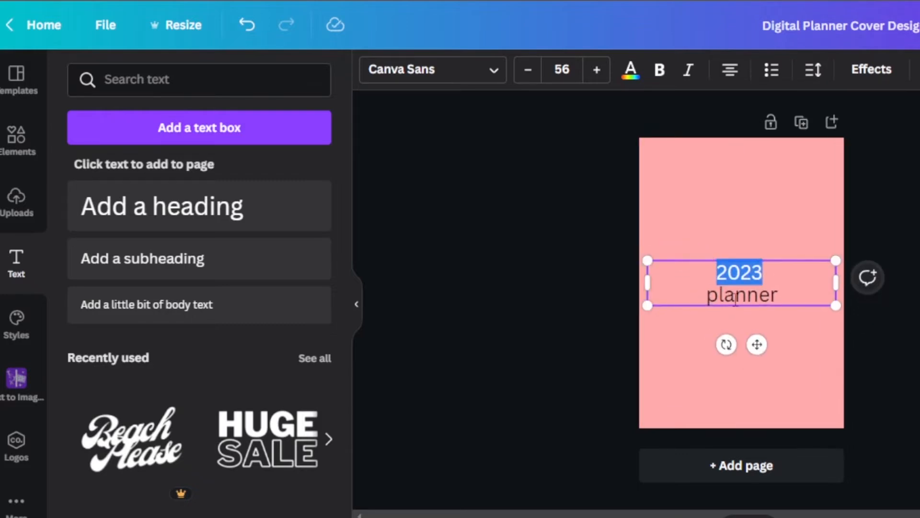
pyautogui.click(433, 70)
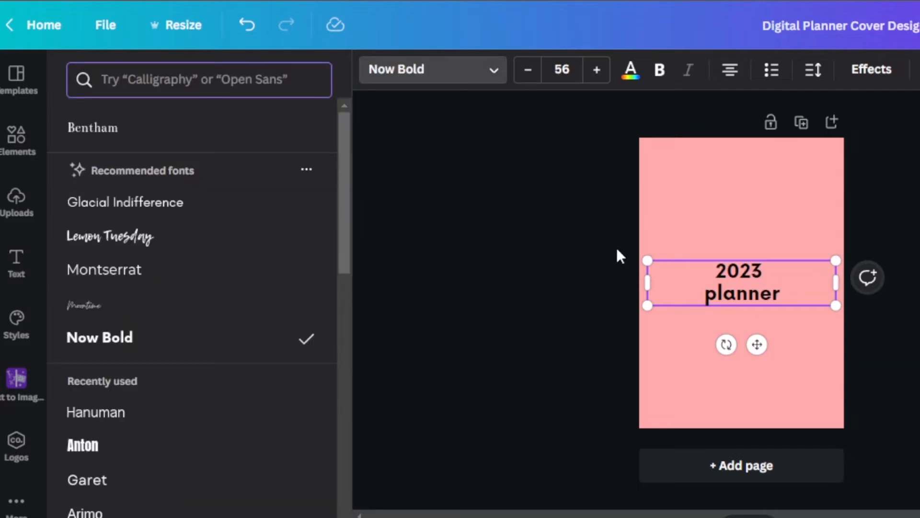
# Add a black square to the centre of the cover and move the heading directly below it.
pyautogui.click(16, 139)
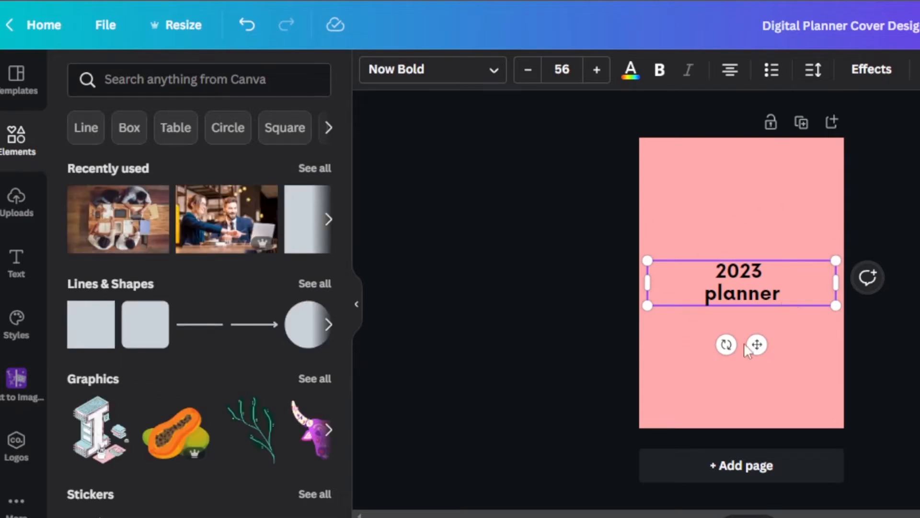
pyautogui.click(87, 333)
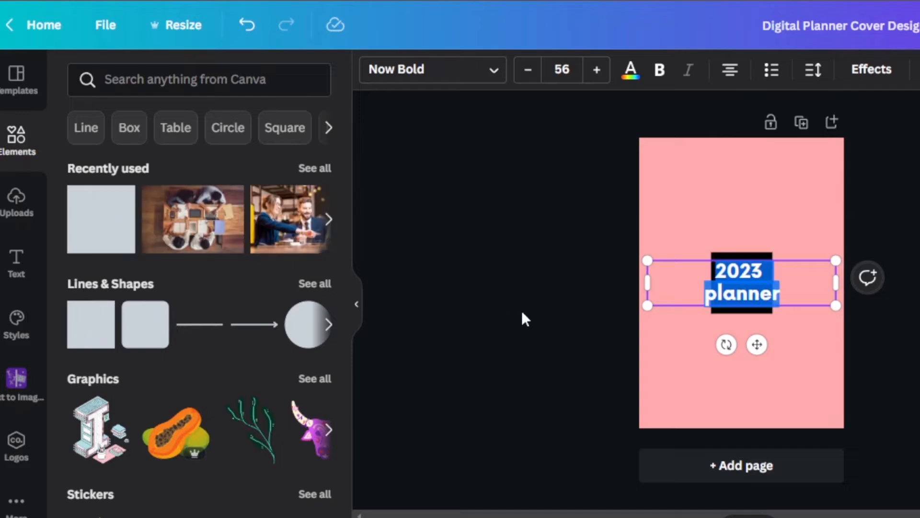
pyautogui.moveTo(750, 292); pyautogui.dragTo(746, 267)
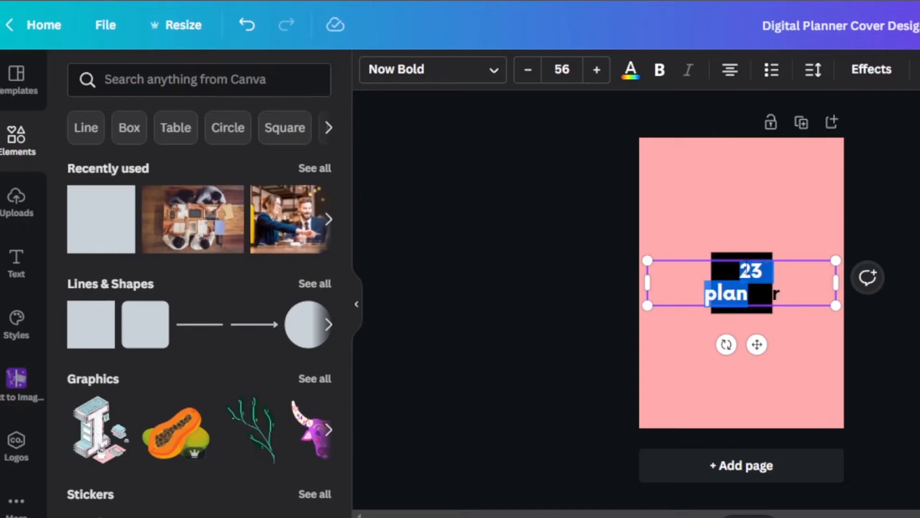
pyautogui.moveTo(687, 259); pyautogui.dragTo(688, 312)
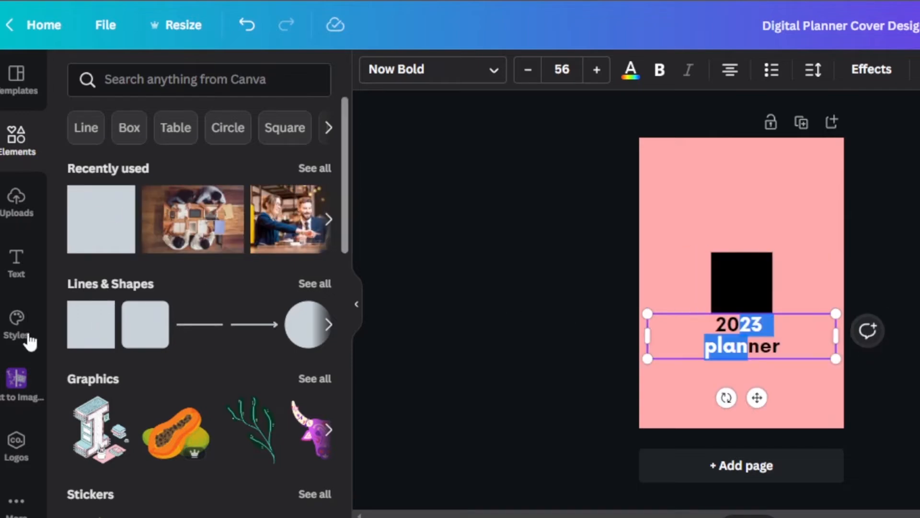
pyautogui.scroll(-5, 338, 158)
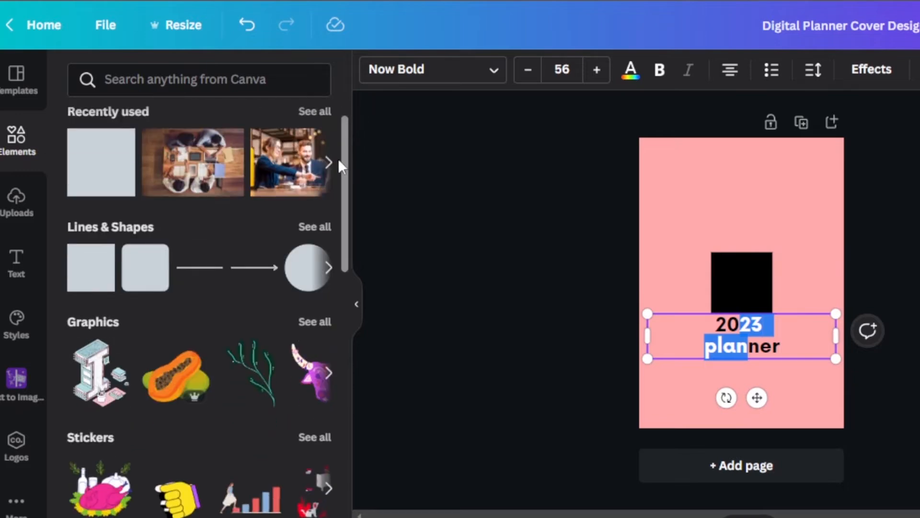
pyautogui.moveTo(343, 221); pyautogui.dragTo(344, 367)
pyautogui.scroll(-2, 343, 360)
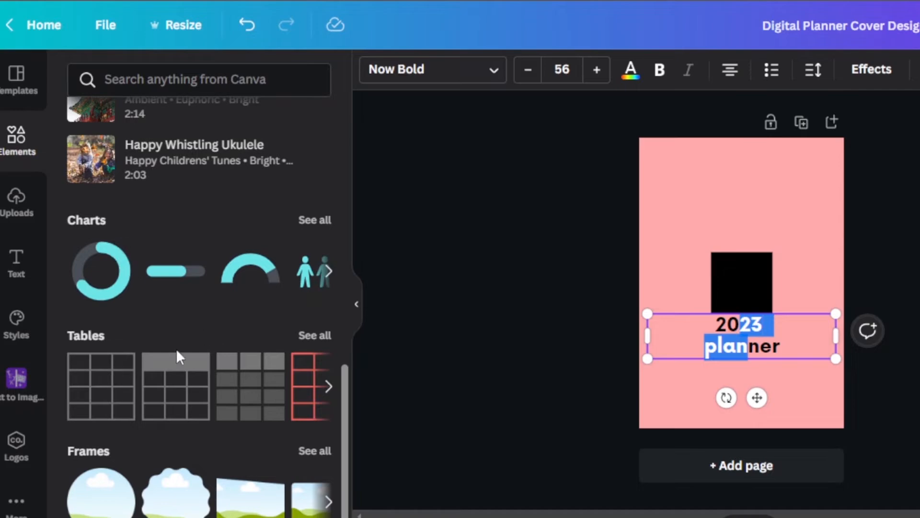
pyautogui.moveTo(345, 374); pyautogui.dragTo(352, 170)
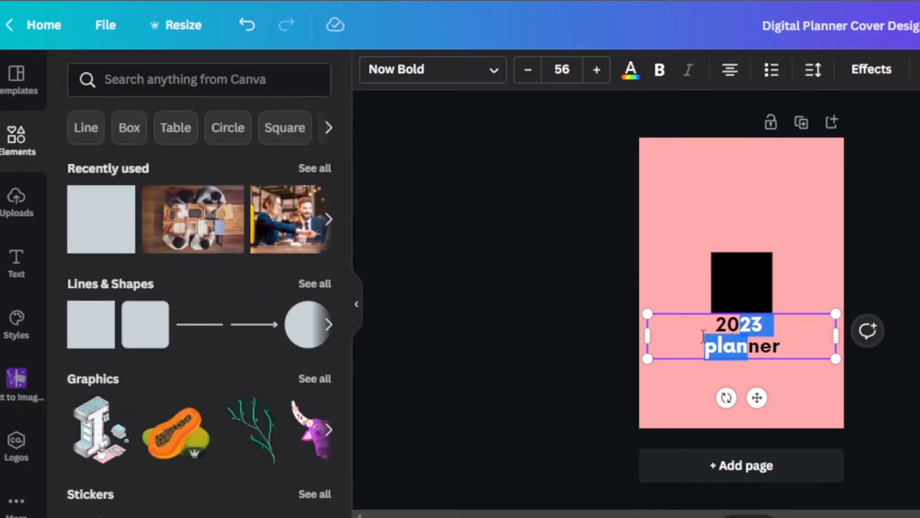
# Stretch the black square into a band wider than the page and tilt it diagonally across the cover's upper-left corner.
pyautogui.click(731, 277)
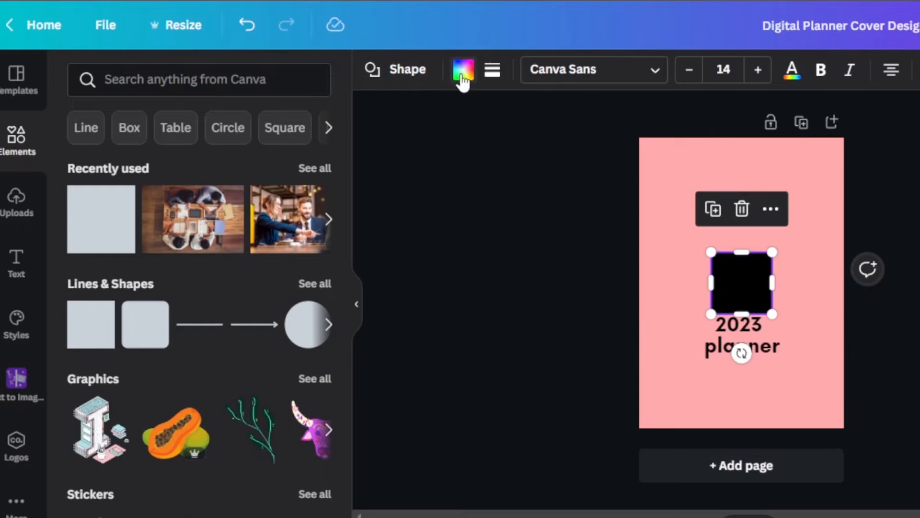
pyautogui.click(463, 71)
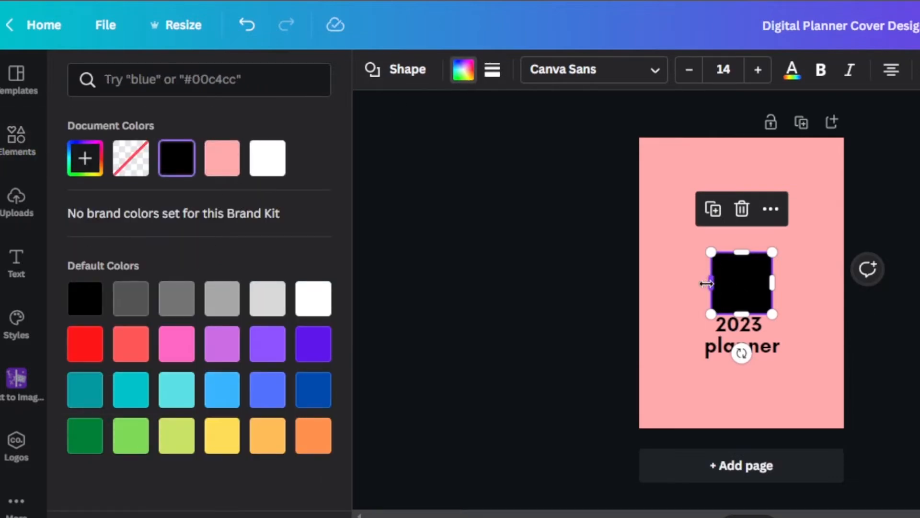
pyautogui.moveTo(706, 283); pyautogui.dragTo(596, 284)
pyautogui.moveTo(771, 282); pyautogui.dragTo(877, 283)
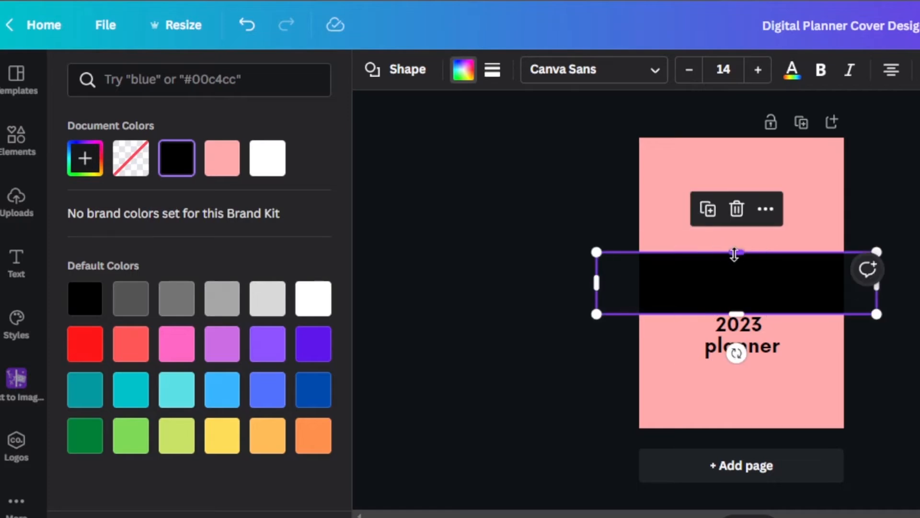
pyautogui.moveTo(734, 253); pyautogui.dragTo(735, 269)
pyautogui.moveTo(736, 353); pyautogui.dragTo(761, 348)
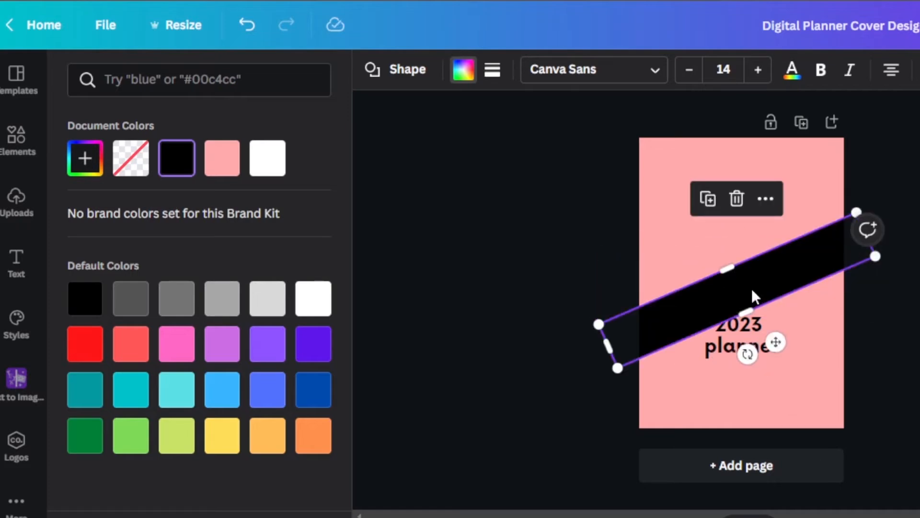
pyautogui.moveTo(752, 291); pyautogui.dragTo(680, 176)
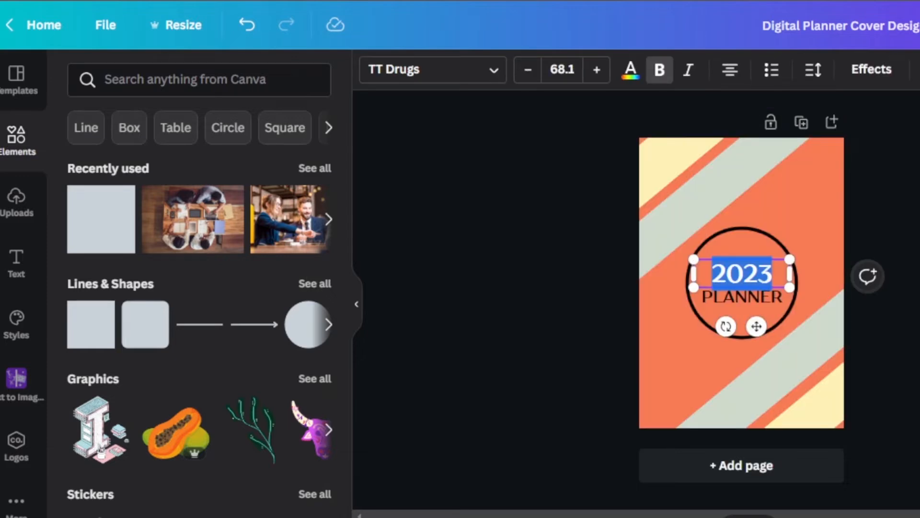
pyautogui.click(784, 246)
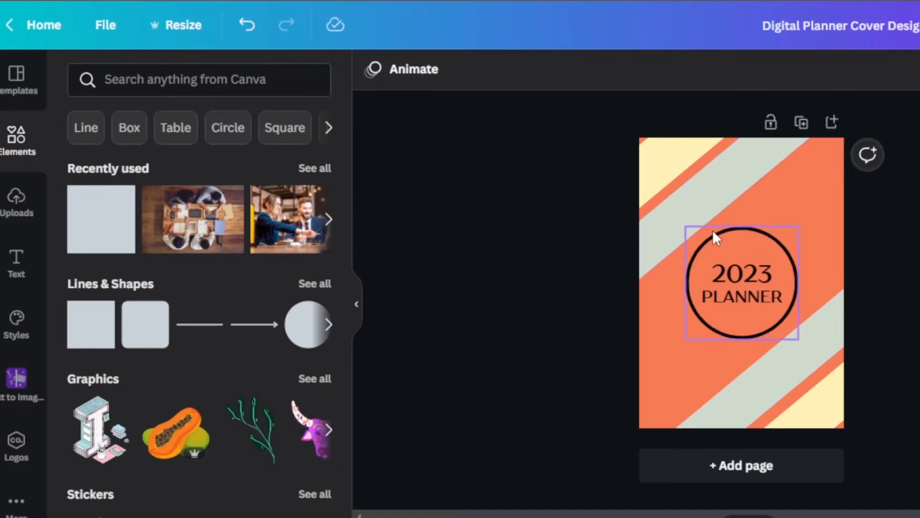
# Inspect the fill colour of the upper grey-green diagonal stripe on the orange cover.
pyautogui.click(695, 215)
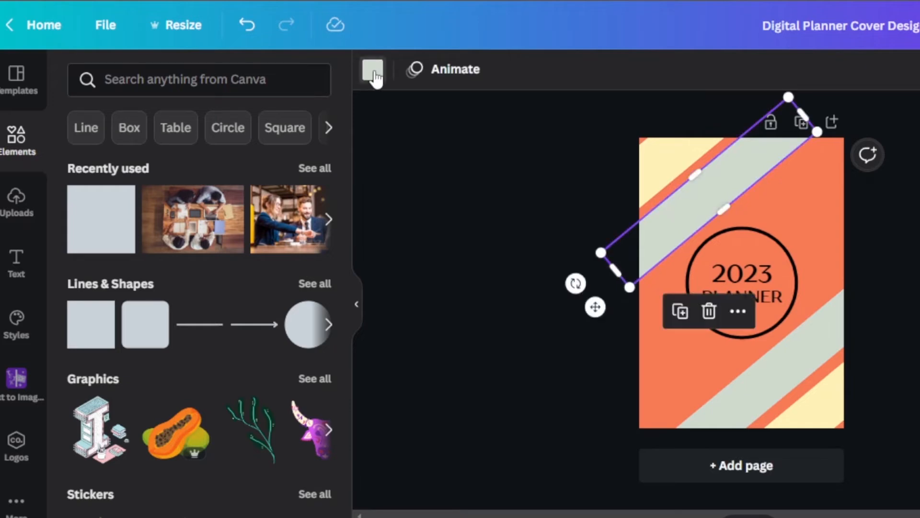
pyautogui.click(374, 71)
pyautogui.click(826, 203)
pyautogui.click(580, 180)
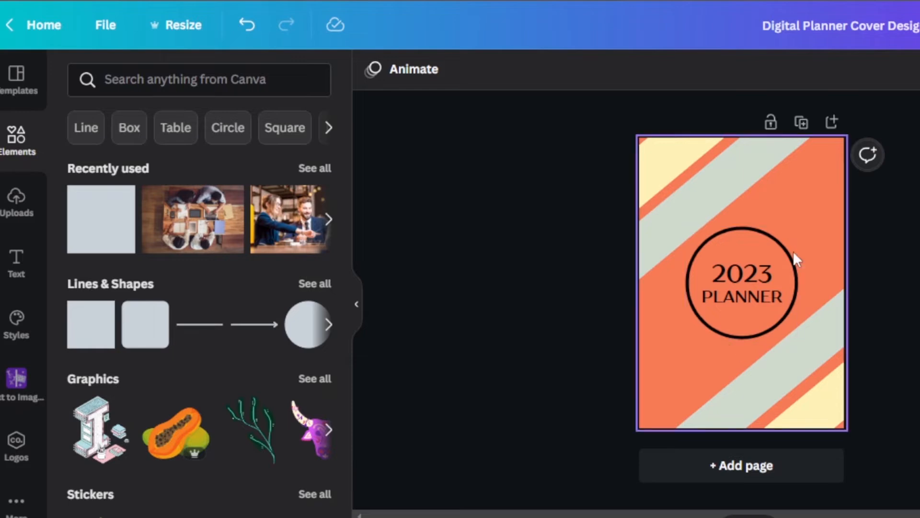
# Add a second page after the cover and set its background to white.
pyautogui.click(740, 479)
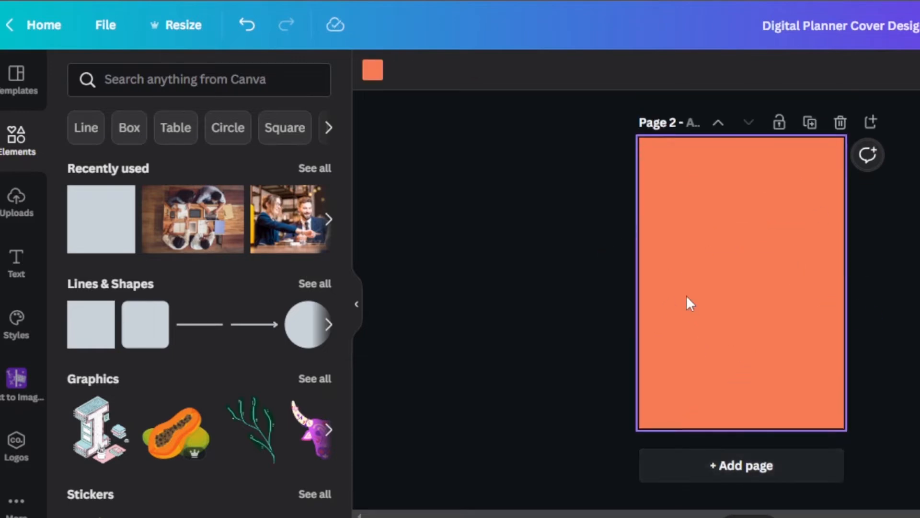
pyautogui.click(373, 69)
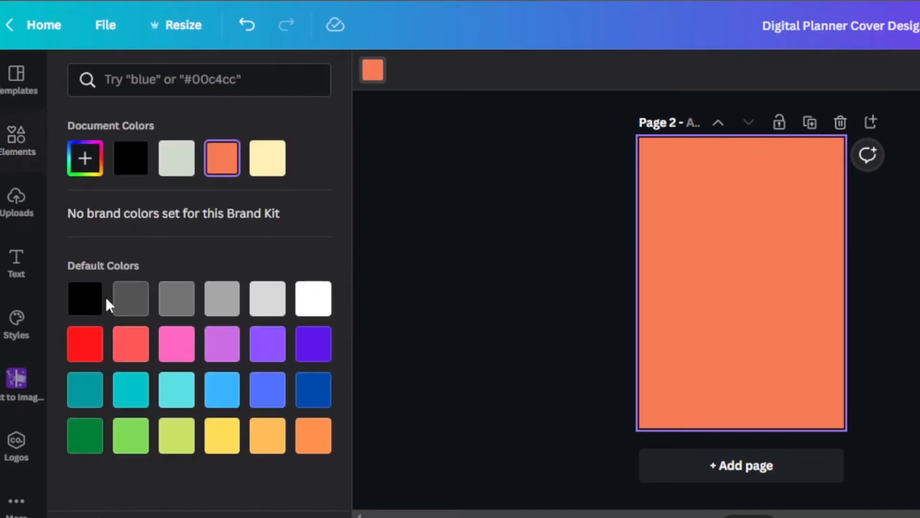
pyautogui.click(313, 300)
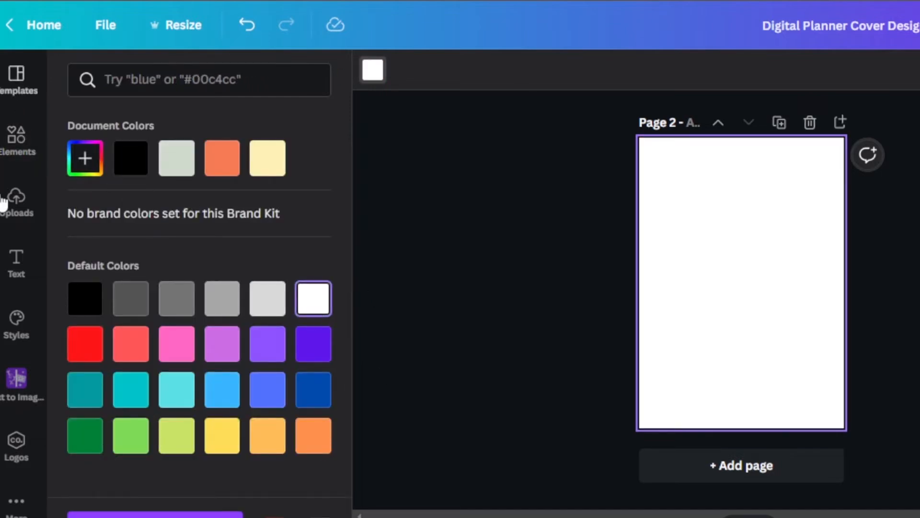
# Insert the red table style with a filled header row on page 2, in place of the plain grid table.
pyautogui.click(14, 135)
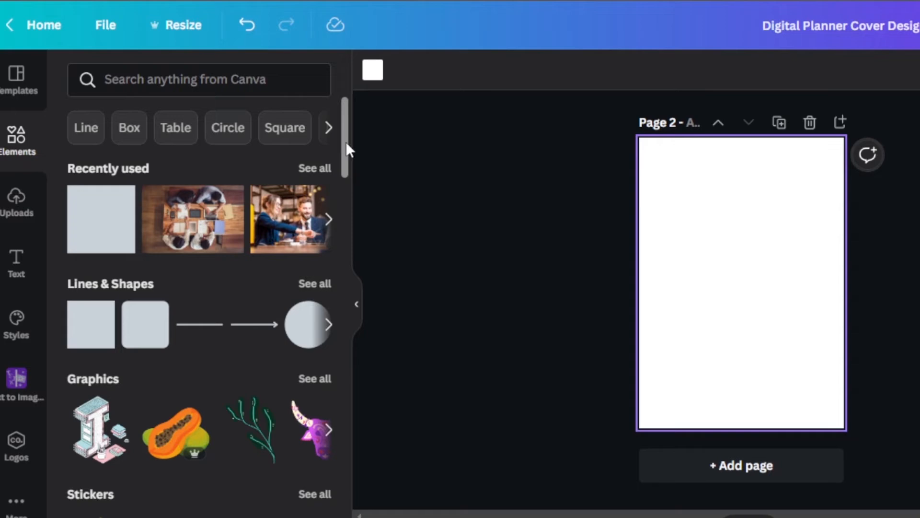
pyautogui.moveTo(346, 142); pyautogui.dragTo(350, 297)
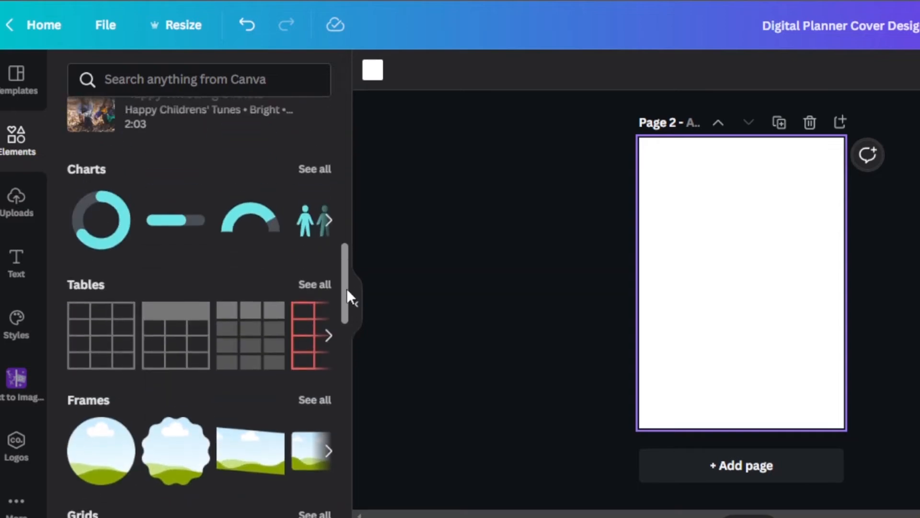
pyautogui.click(318, 289)
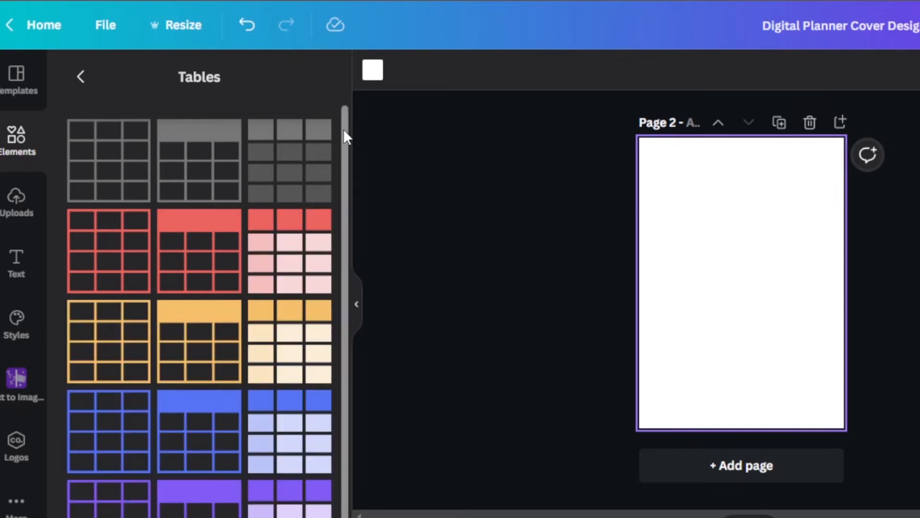
pyautogui.scroll(-1, 341, 165)
pyautogui.scroll(1, 343, 146)
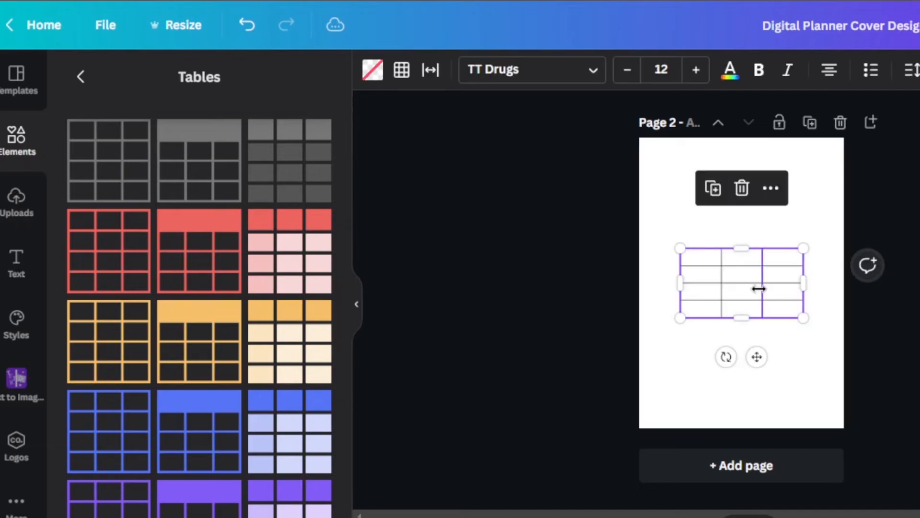
pyautogui.click(752, 185)
pyautogui.click(229, 244)
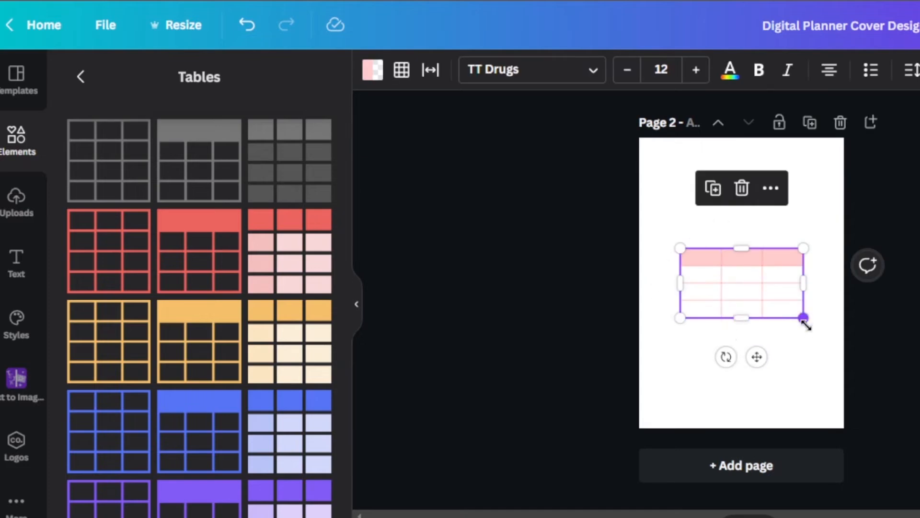
# Enlarge the table to cover the whole of page 2 and extend it to five columns.
pyautogui.moveTo(804, 317); pyautogui.dragTo(844, 439)
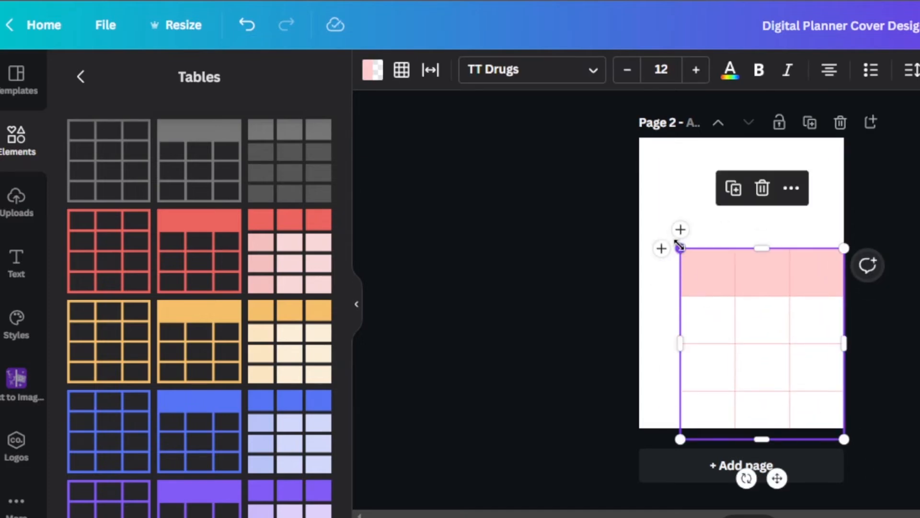
pyautogui.moveTo(679, 247); pyautogui.dragTo(639, 138)
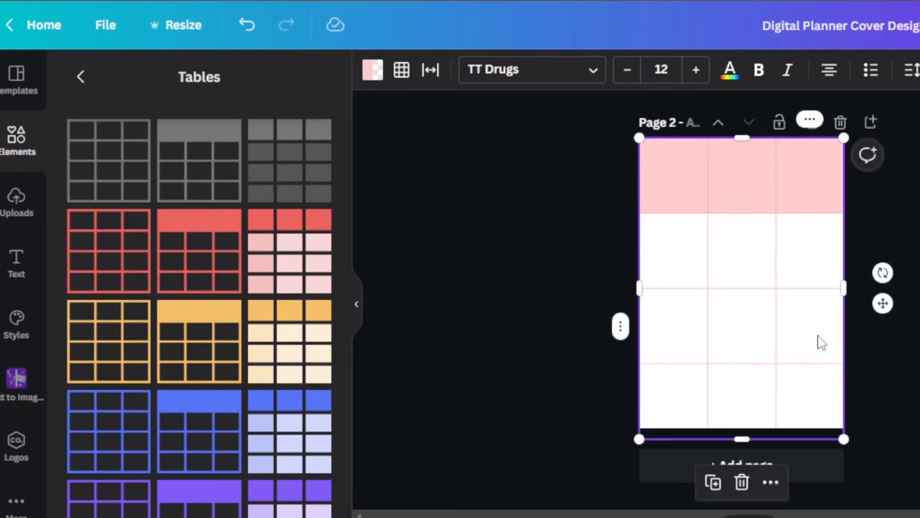
pyautogui.click(806, 190)
pyautogui.click(810, 120)
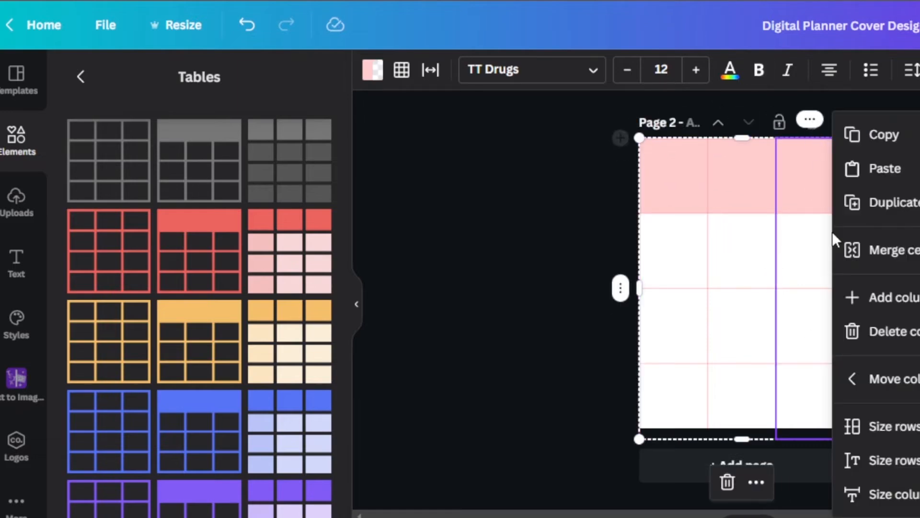
pyautogui.click(876, 309)
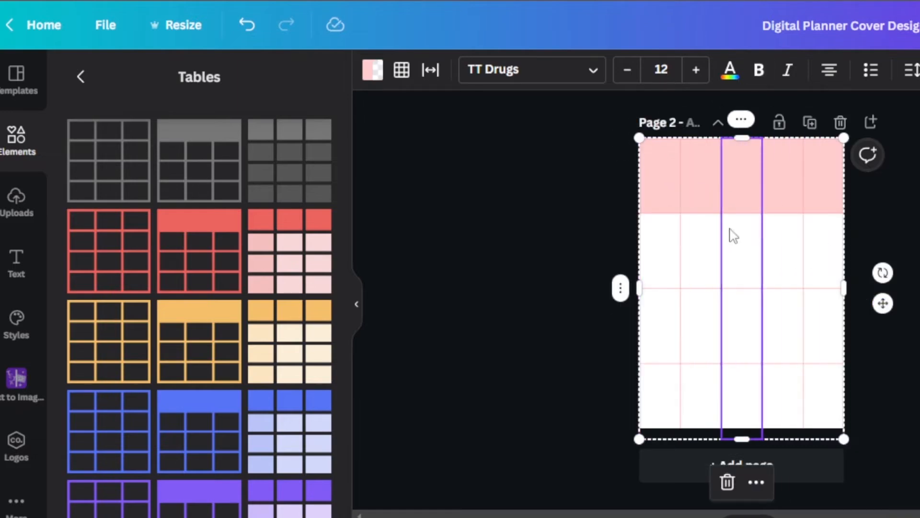
# Adjust the table's rows so that four rows fit within the height of page 2.
pyautogui.click(657, 244)
pyautogui.click(623, 256)
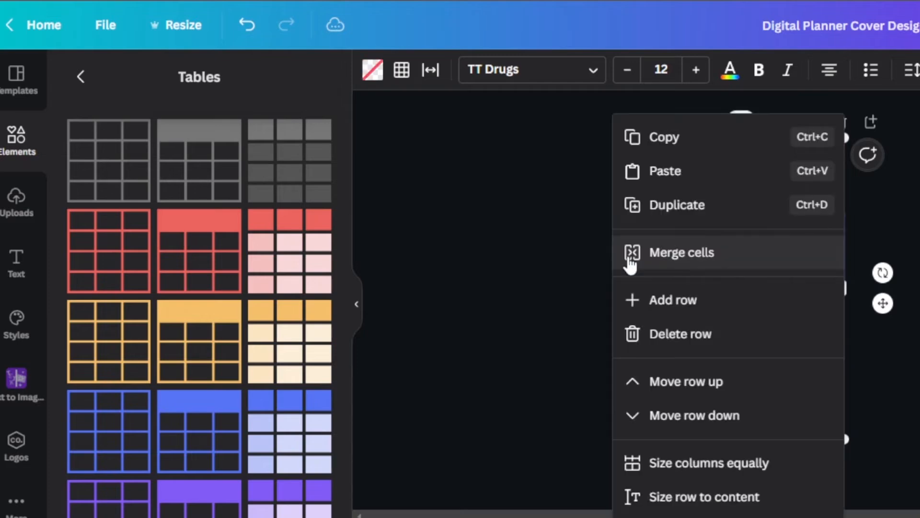
pyautogui.click(641, 348)
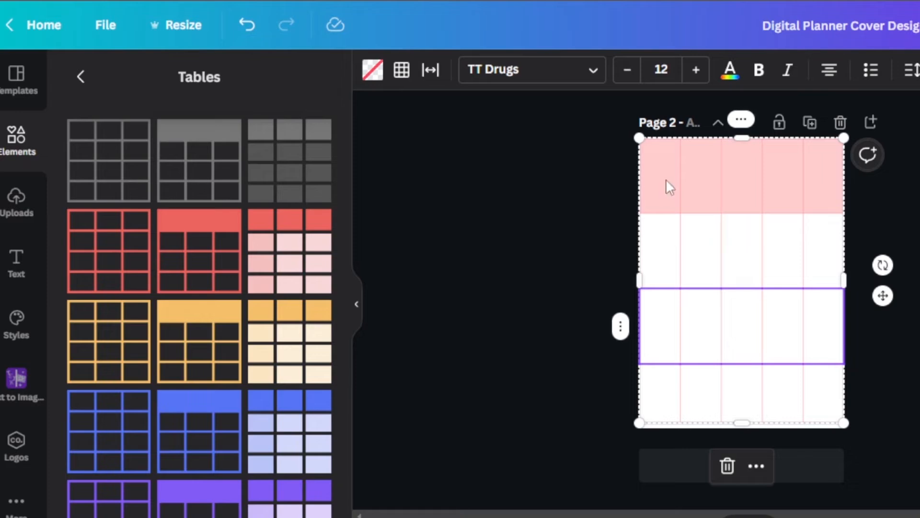
# Try out different cell spacing settings on the page 2 table.
pyautogui.click(431, 70)
pyautogui.moveTo(445, 150)
pyautogui.mouseDown()
pyautogui.moveTo(528, 158)
pyautogui.moveTo(444, 145)
pyautogui.mouseUp()
pyautogui.moveTo(511, 205); pyautogui.dragTo(565, 211)
# Add page 3 and apply the Weekly Planner template with the cat illustrations and washi tape to it.
pyautogui.click(755, 473)
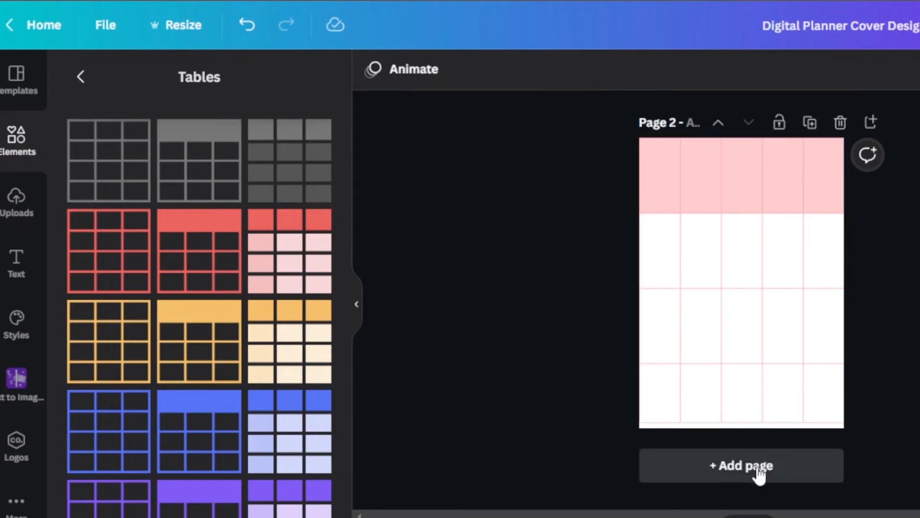
pyautogui.click(15, 79)
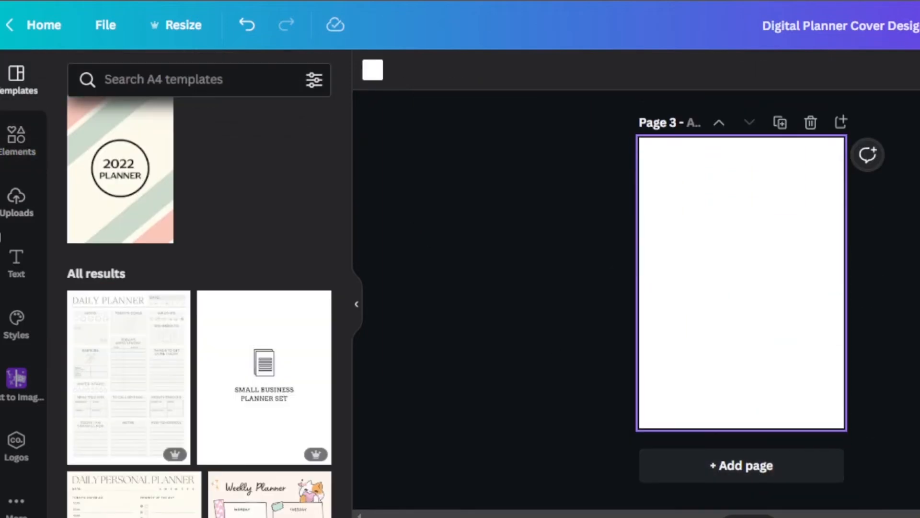
pyautogui.moveTo(346, 160); pyautogui.dragTo(346, 249)
pyautogui.scroll(2, 345, 249)
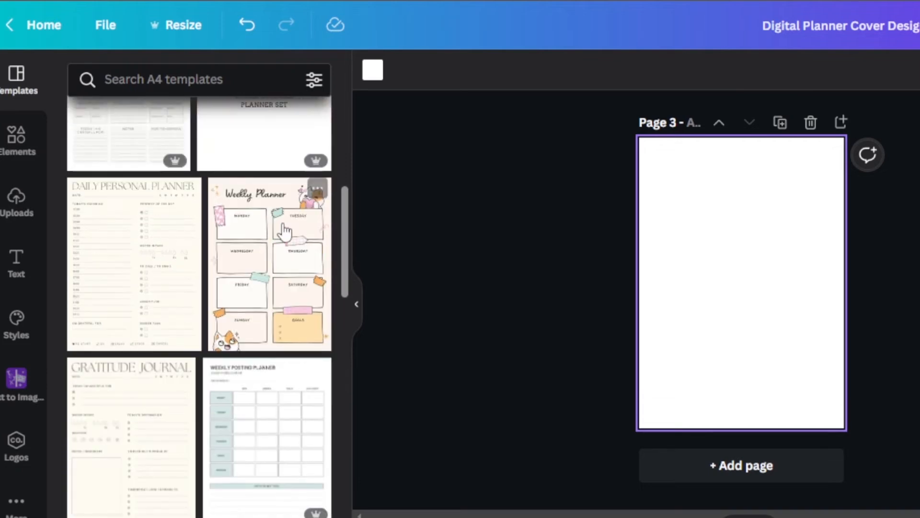
pyautogui.click(265, 249)
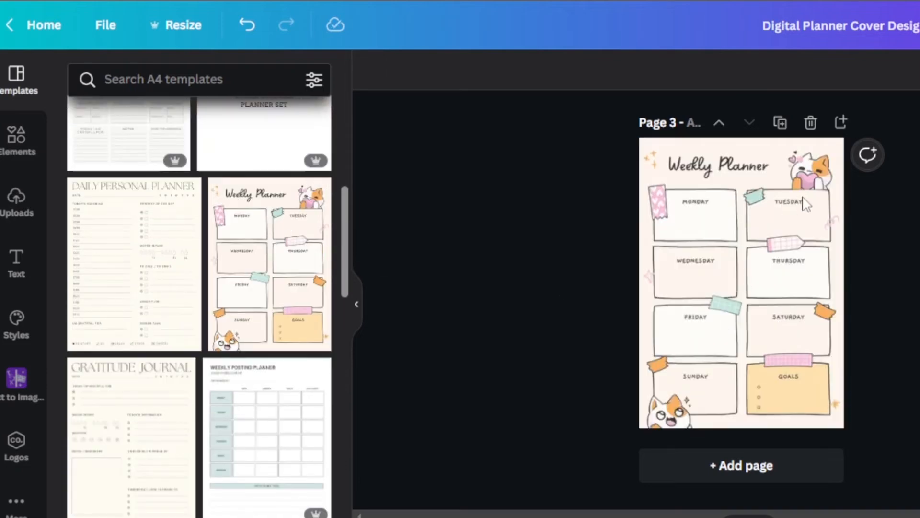
pyautogui.click(831, 289)
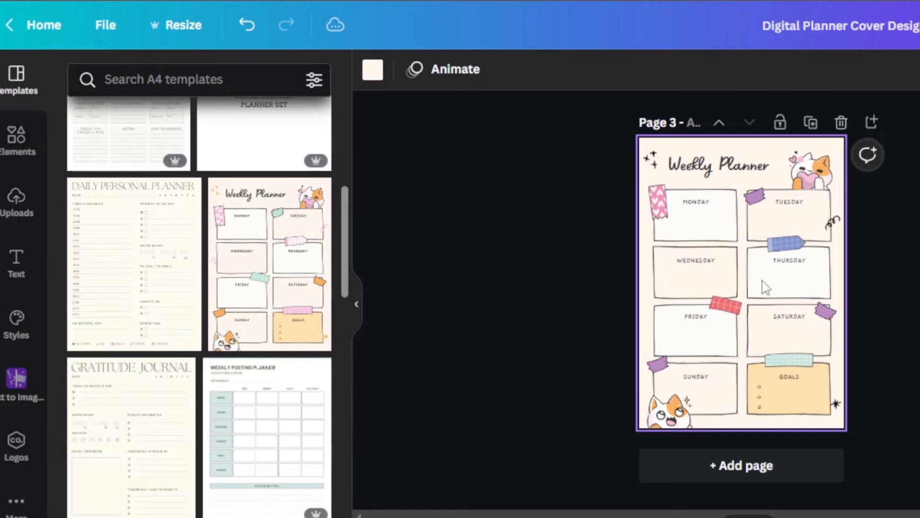
# Delete both cat illustrations from the Weekly Planner on page 3.
pyautogui.click(815, 184)
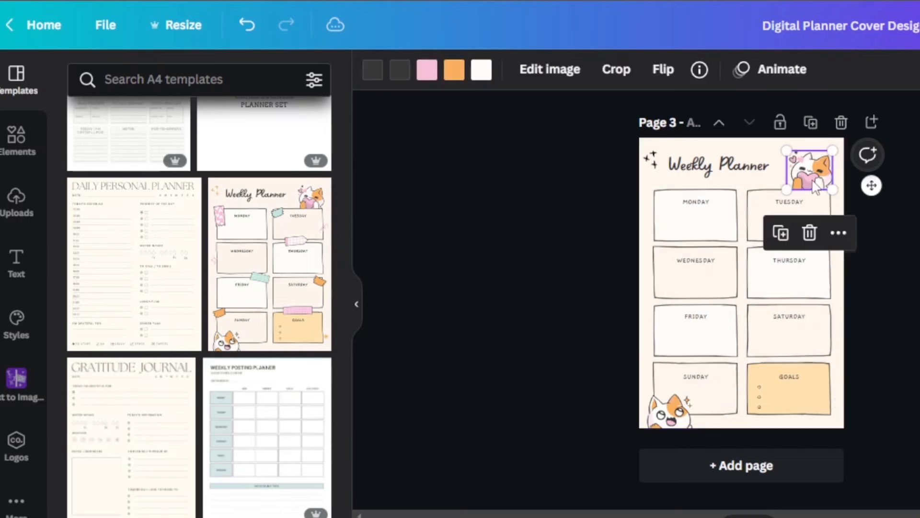
pyautogui.click(810, 232)
pyautogui.click(669, 410)
pyautogui.click(669, 352)
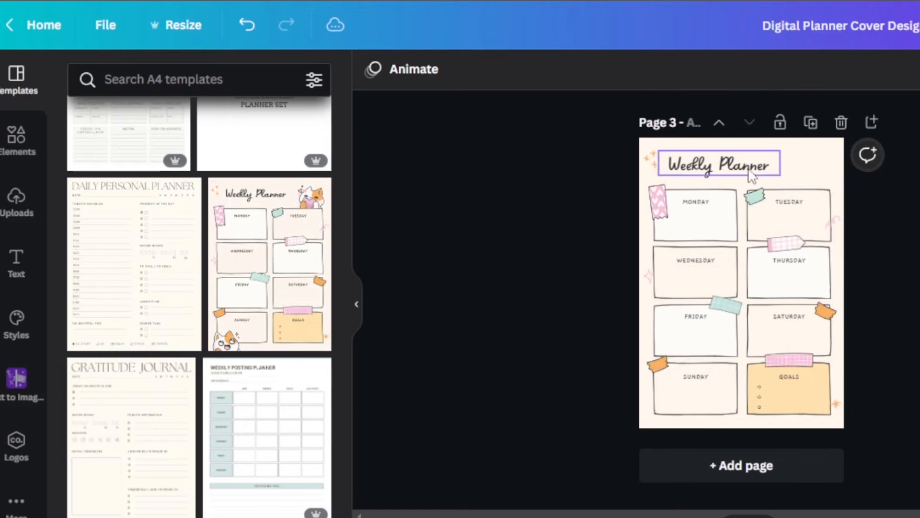
# Set the background of page 3 to white.
pyautogui.click(803, 158)
pyautogui.click(372, 68)
pyautogui.click(136, 250)
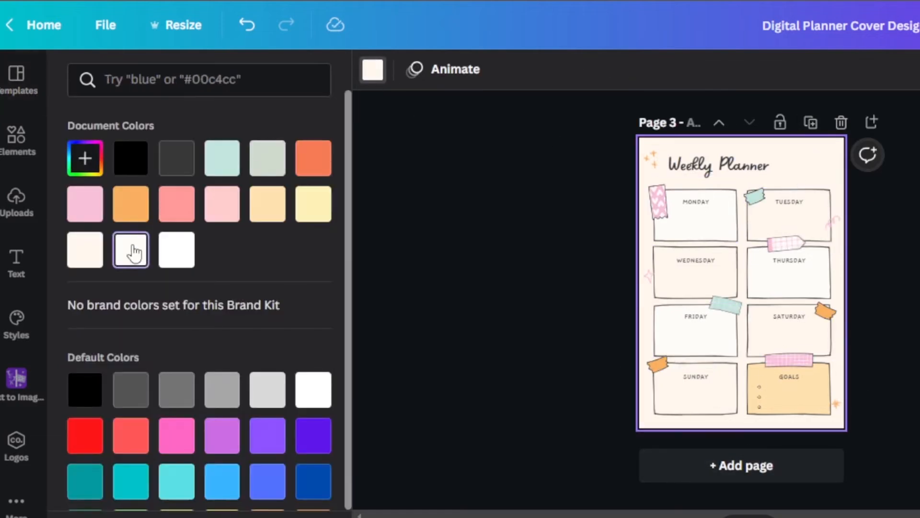
pyautogui.click(175, 249)
# Add page 4, insert a plain horizontal line and lengthen it to span most of the page width.
pyautogui.click(731, 460)
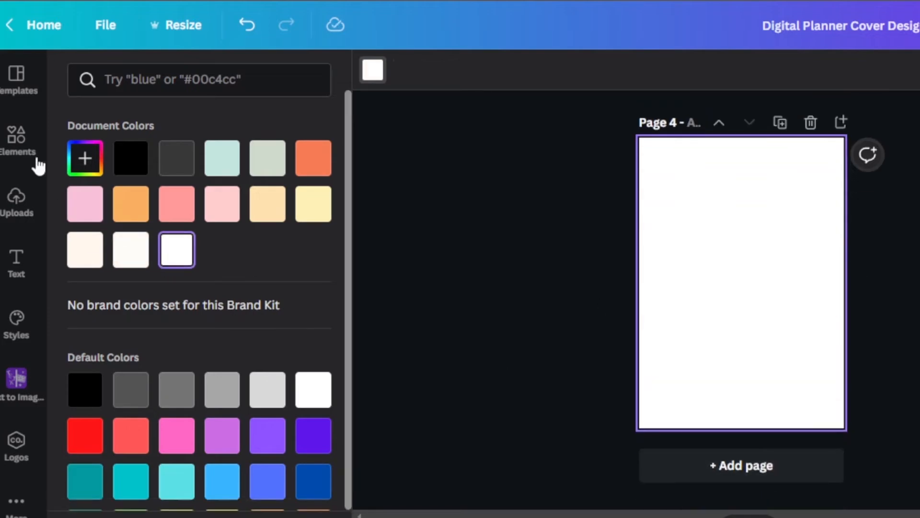
pyautogui.click(22, 136)
pyautogui.click(16, 156)
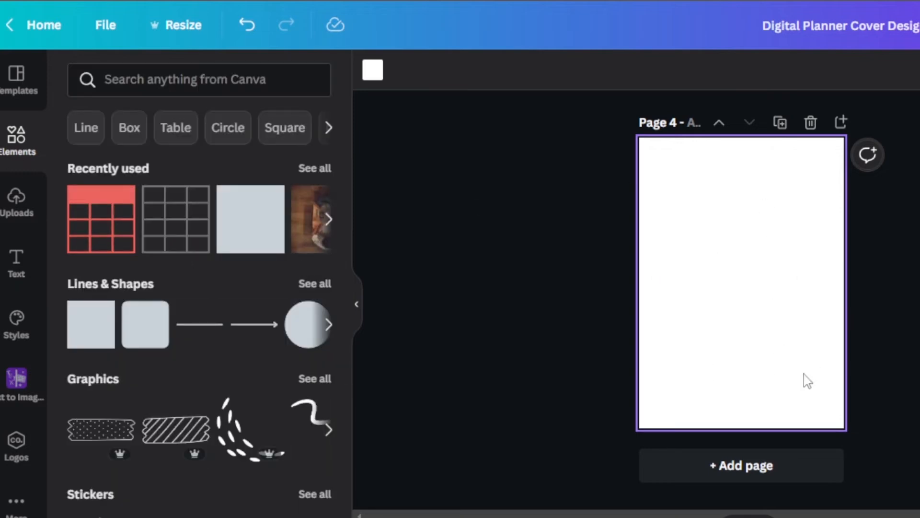
pyautogui.click(213, 326)
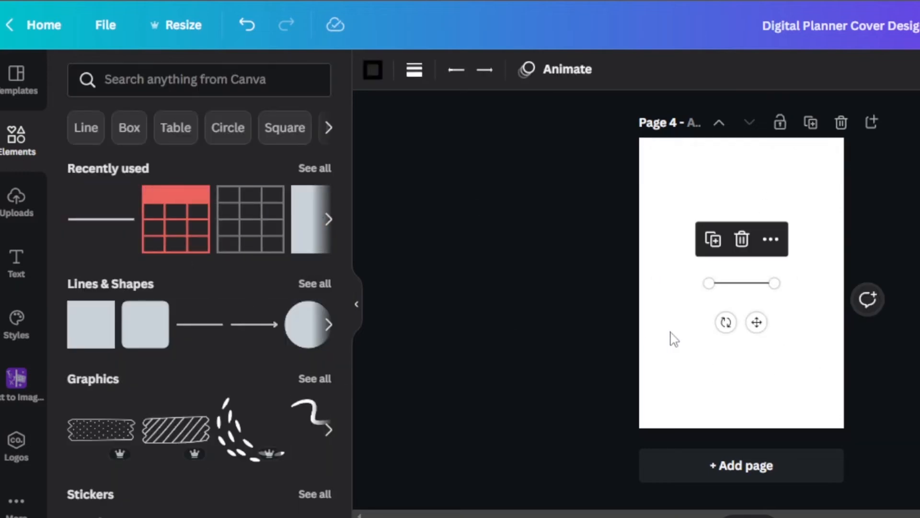
pyautogui.moveTo(774, 283); pyautogui.dragTo(858, 289)
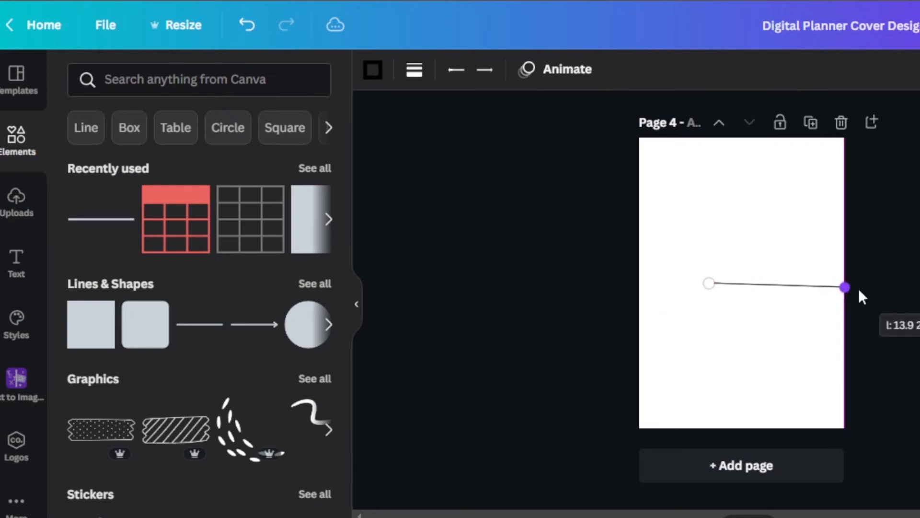
# Duplicate the line several times near the top of page 4 and move one copy down the page.
pyautogui.moveTo(791, 322); pyautogui.dragTo(762, 302)
pyautogui.click(774, 134)
pyautogui.click(775, 135)
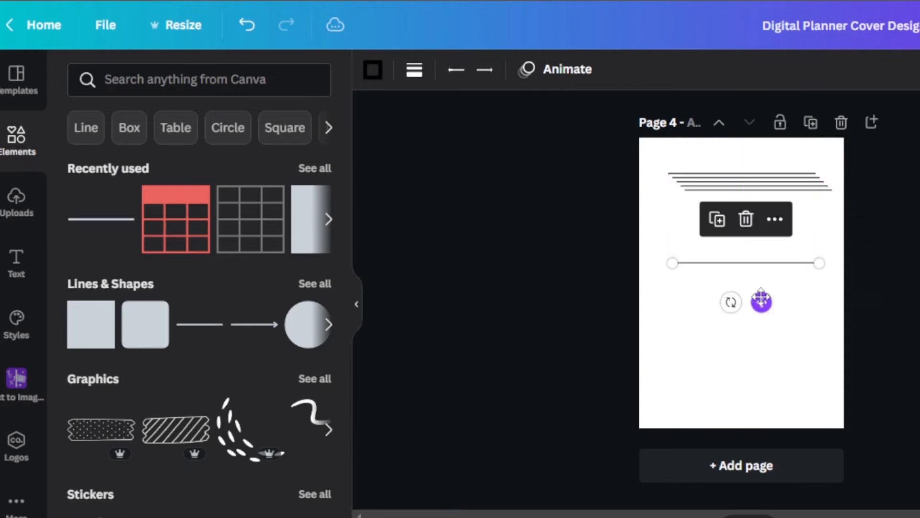
pyautogui.click(758, 191)
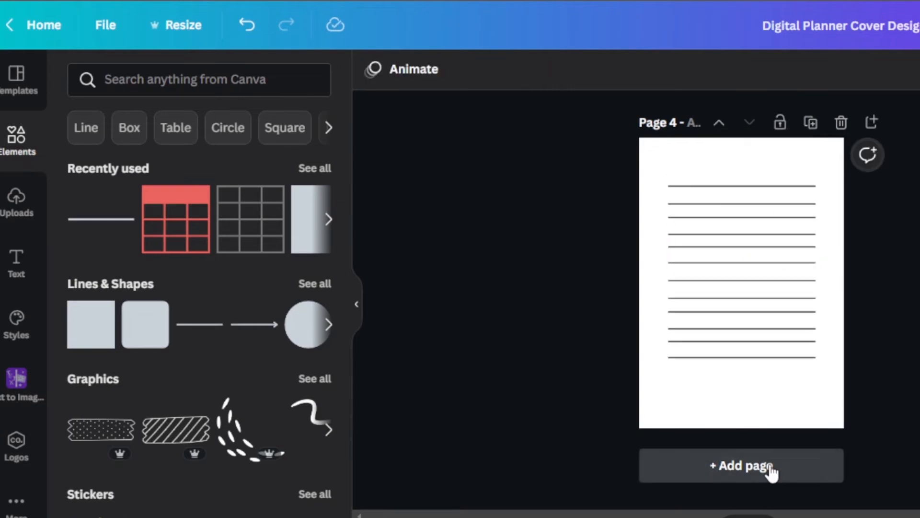
# Add pages 5 and 6 and apply the two-column My Notes page of the Minimalist Journal Notes Pages Planner template to each.
pyautogui.click(770, 467)
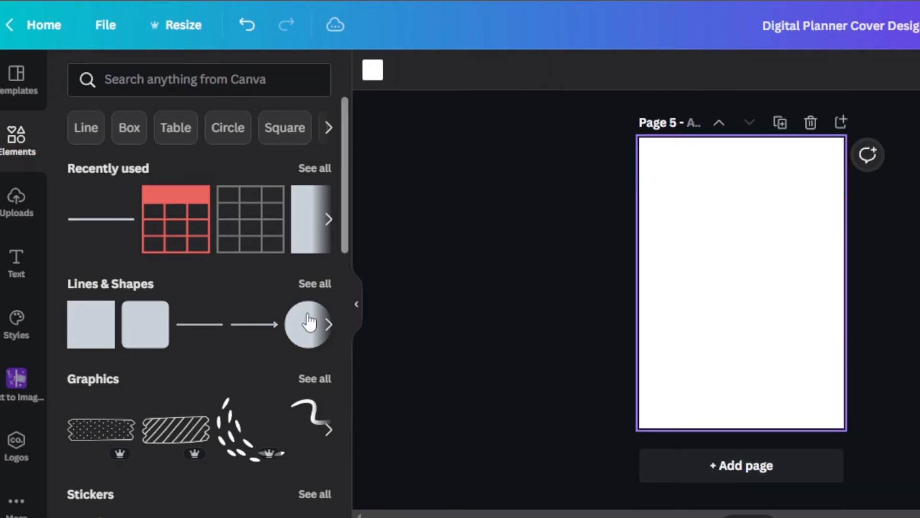
pyautogui.click(17, 76)
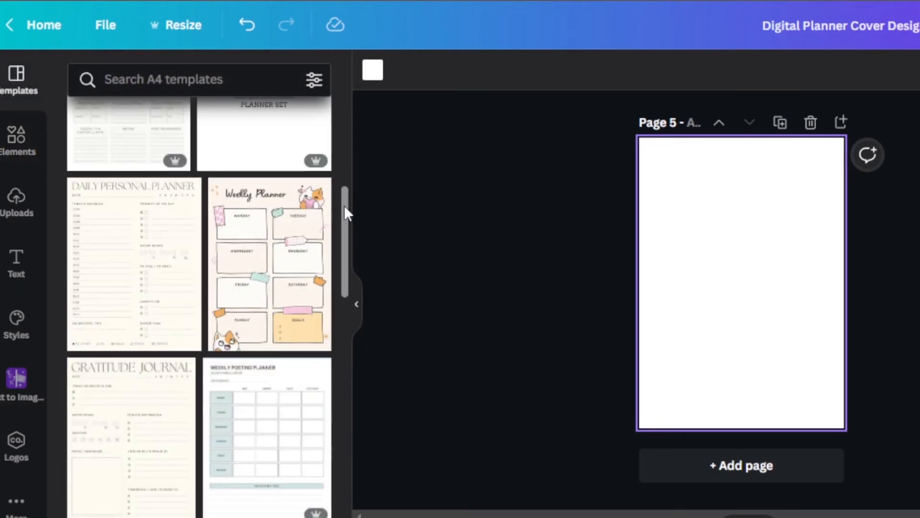
pyautogui.scroll(-5, 259, 308)
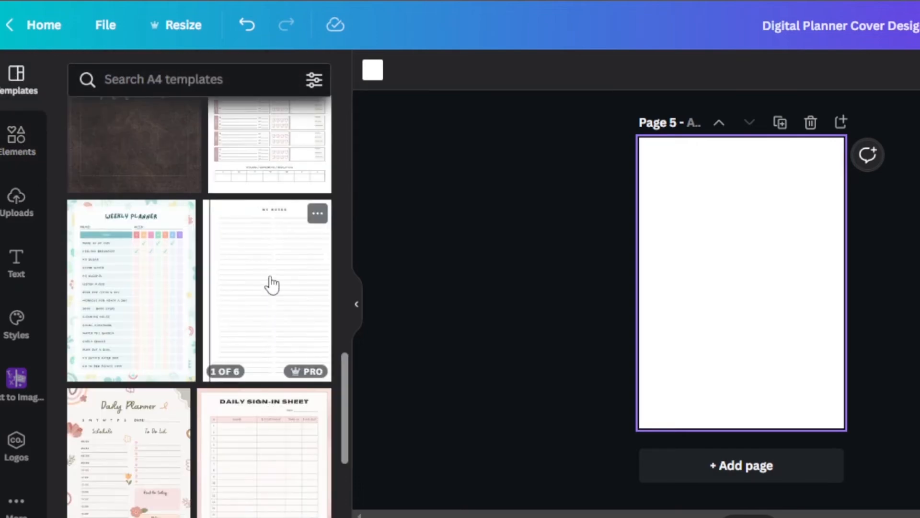
pyautogui.click(269, 283)
pyautogui.moveTo(269, 284); pyautogui.dragTo(247, 292)
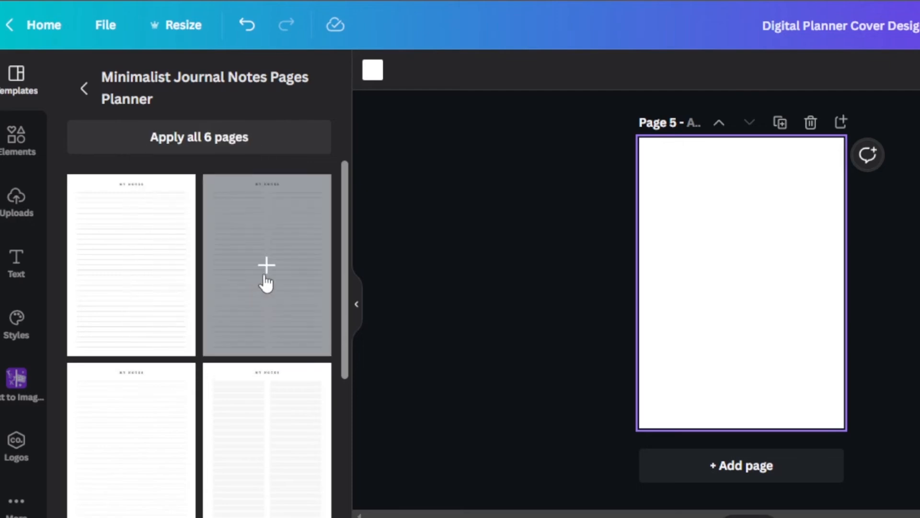
pyautogui.click(266, 282)
pyautogui.click(741, 465)
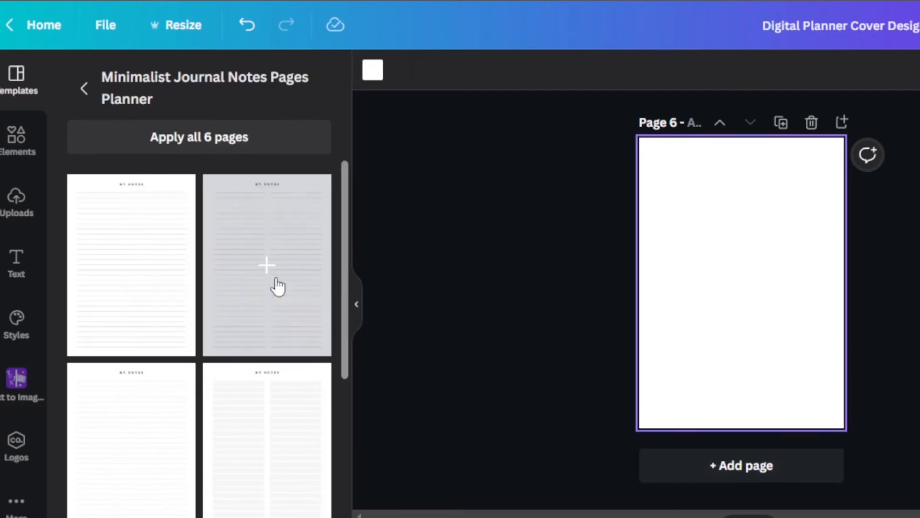
pyautogui.click(268, 268)
# Add page 7 and apply the Monthly Planner template with the floral branches to it.
pyautogui.click(754, 462)
pyautogui.click(85, 89)
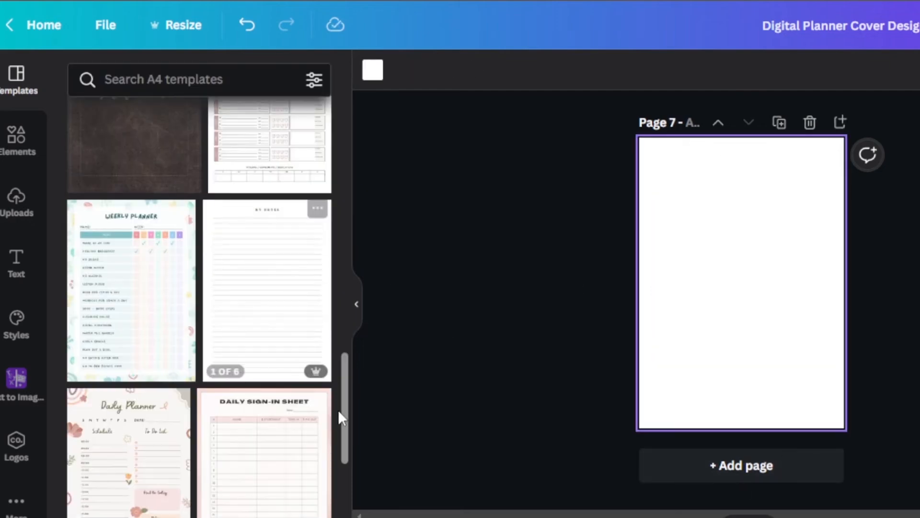
pyautogui.moveTo(344, 394); pyautogui.dragTo(348, 456)
pyautogui.click(133, 275)
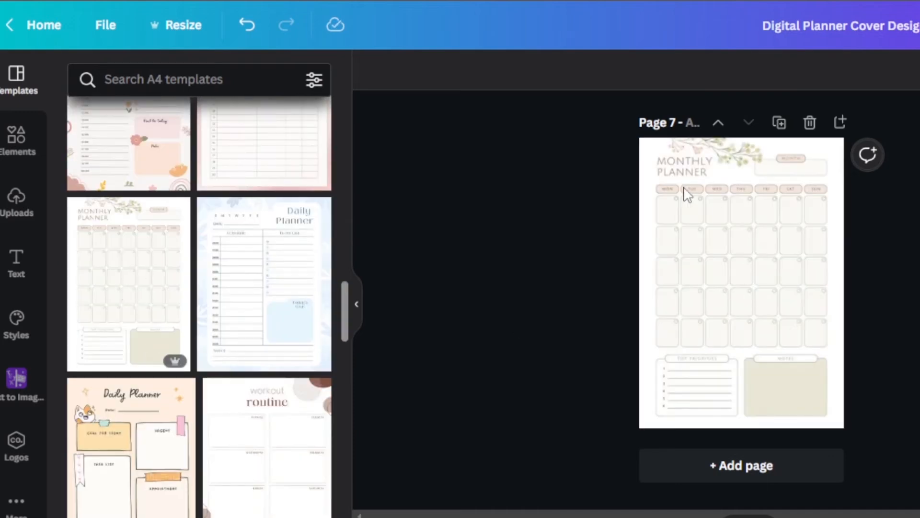
# Set the background of page 7 to the coral orange document colour.
pyautogui.click(698, 227)
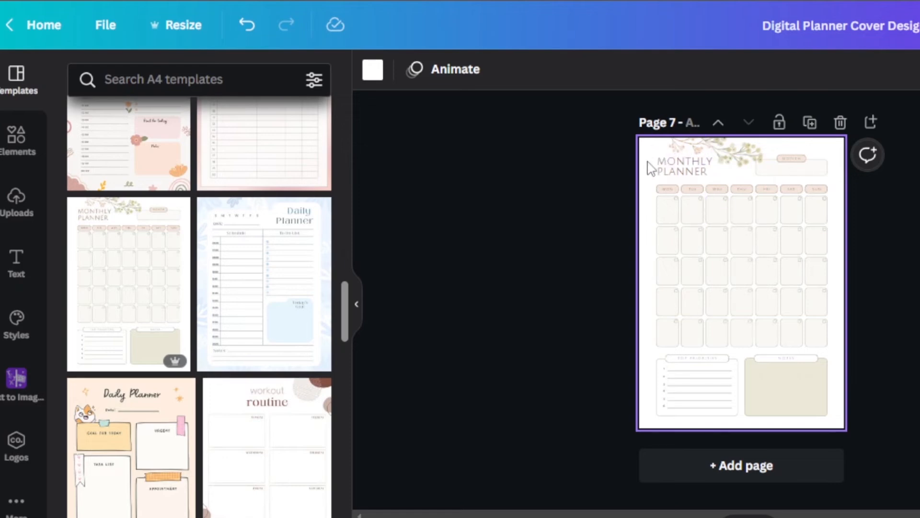
pyautogui.click(374, 71)
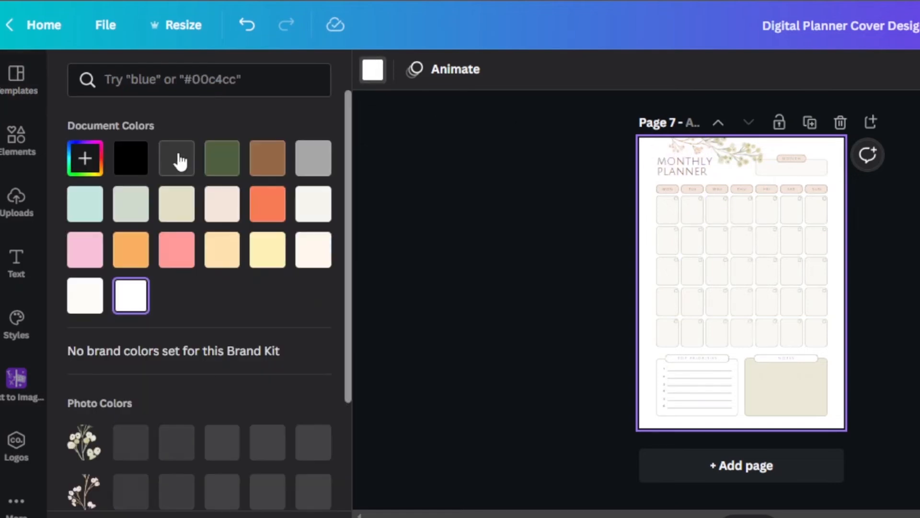
pyautogui.click(267, 203)
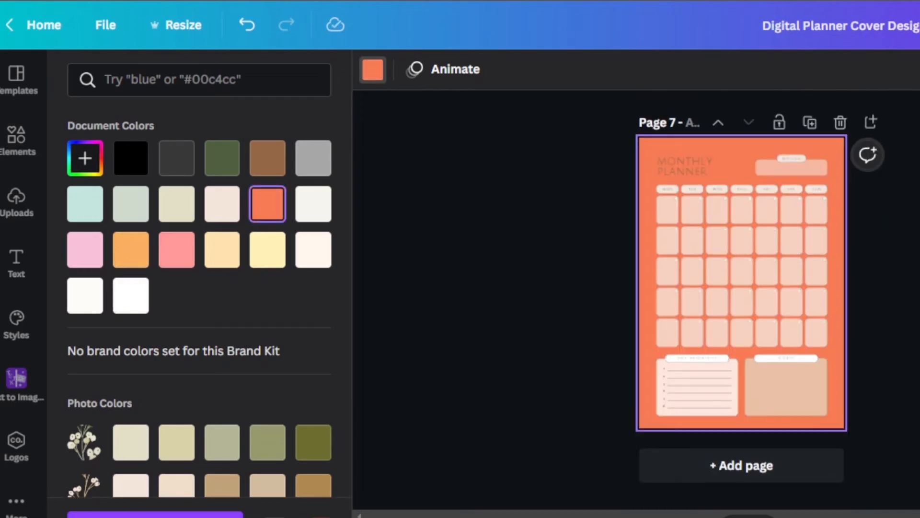
# Add page 8 and apply the Workout Routine template to it.
pyautogui.click(712, 463)
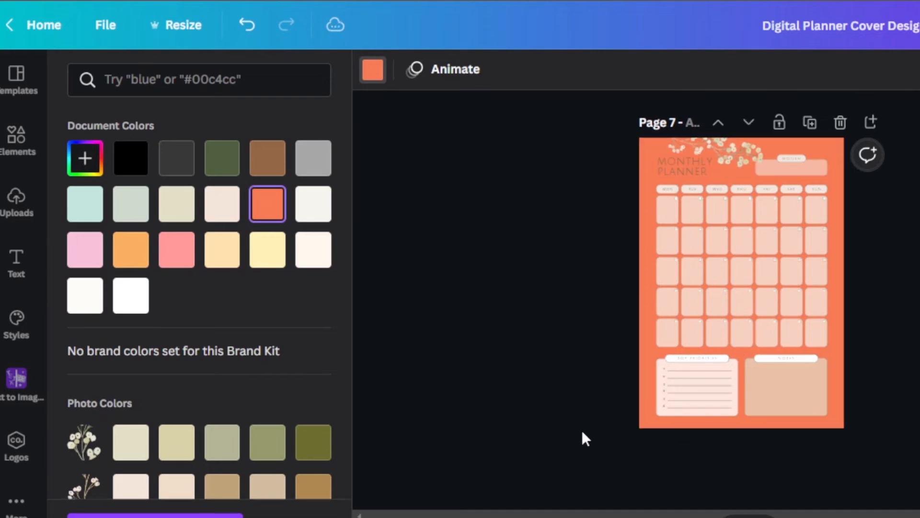
pyautogui.click(17, 71)
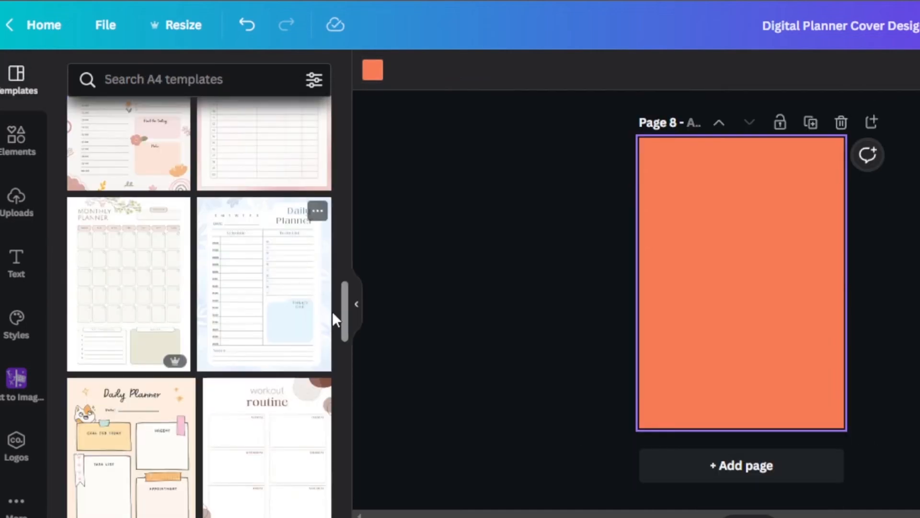
pyautogui.scroll(-5, 333, 318)
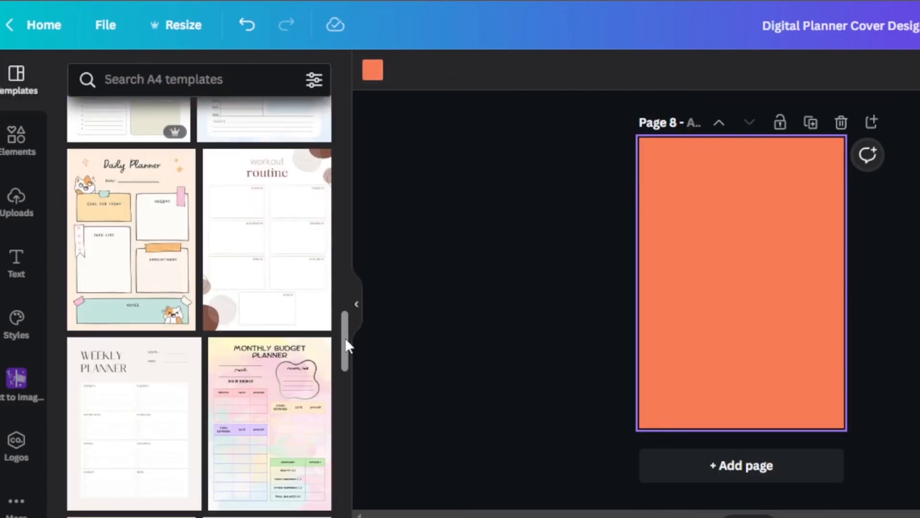
pyautogui.click(270, 214)
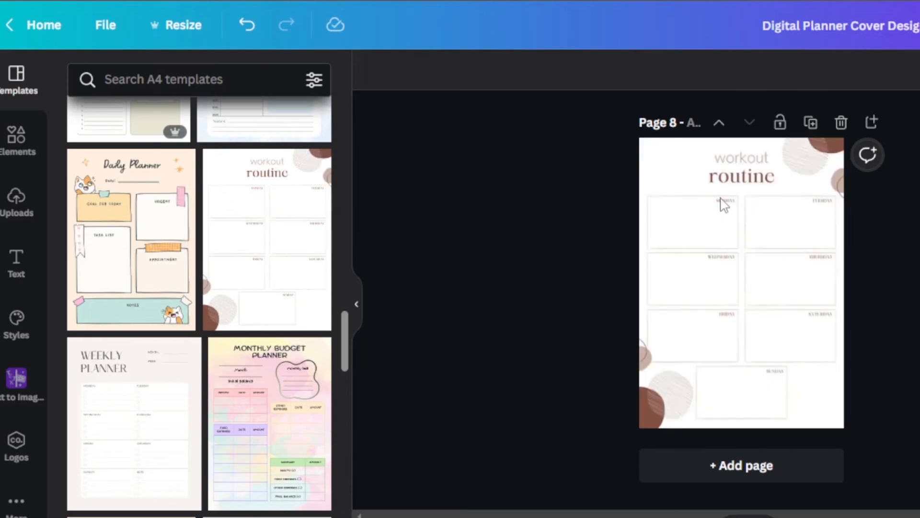
# Recolour page 8's lower corner graphic entirely coral orange, and the brown part of its upper corner graphic likewise.
pyautogui.click(674, 175)
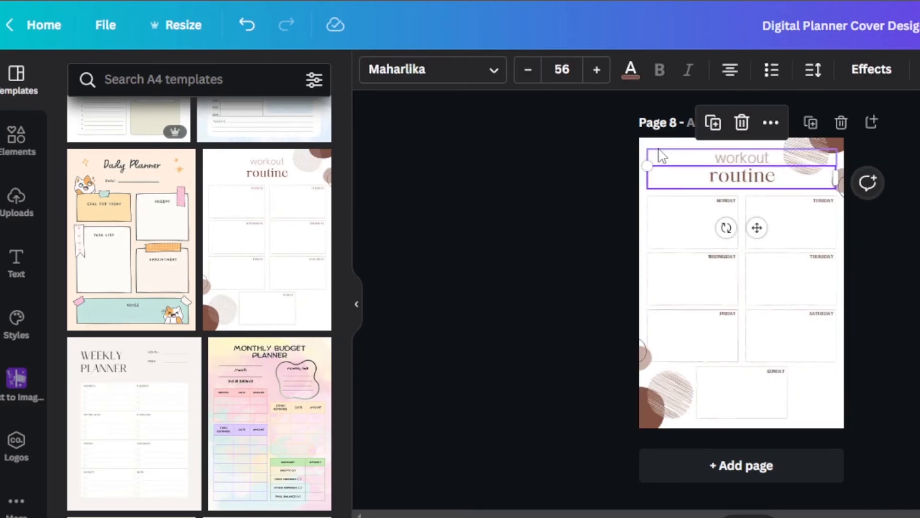
pyautogui.click(662, 156)
pyautogui.click(693, 145)
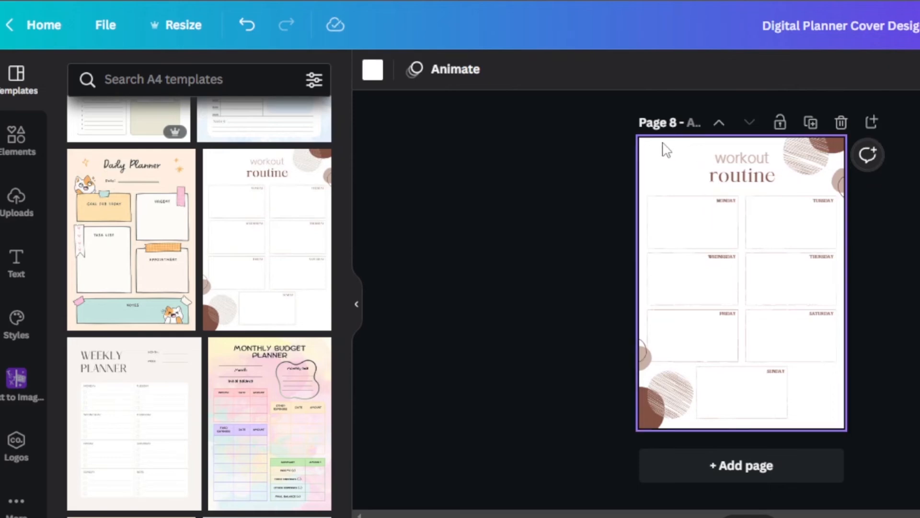
pyautogui.click(662, 428)
pyautogui.click(397, 72)
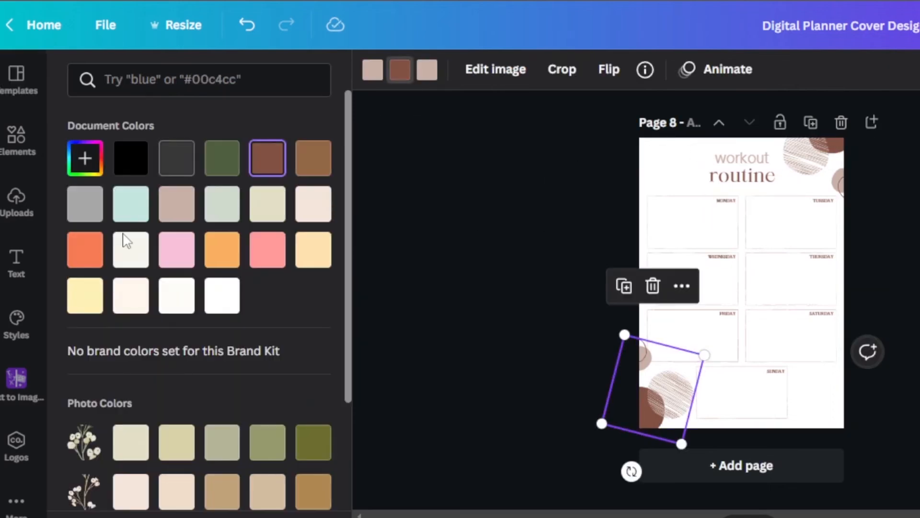
pyautogui.click(91, 259)
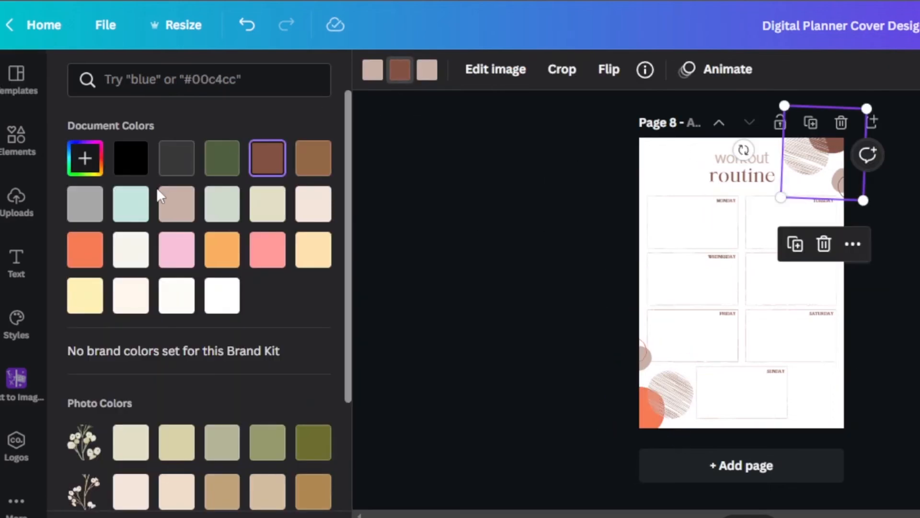
pyautogui.click(90, 254)
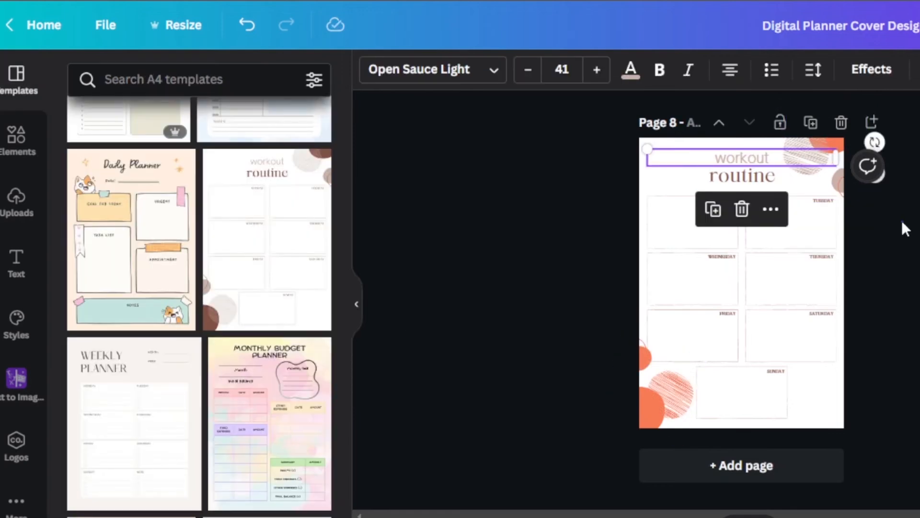
pyautogui.click(902, 221)
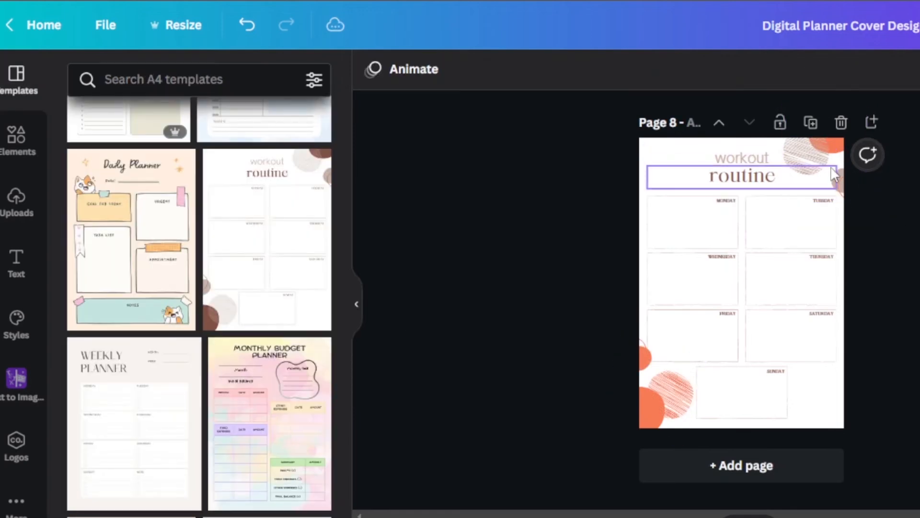
# Recolour the remaining beige parts of page 8's upper corner graphic coral orange.
pyautogui.click(830, 164)
pyautogui.click(847, 177)
pyautogui.click(833, 179)
pyautogui.click(881, 266)
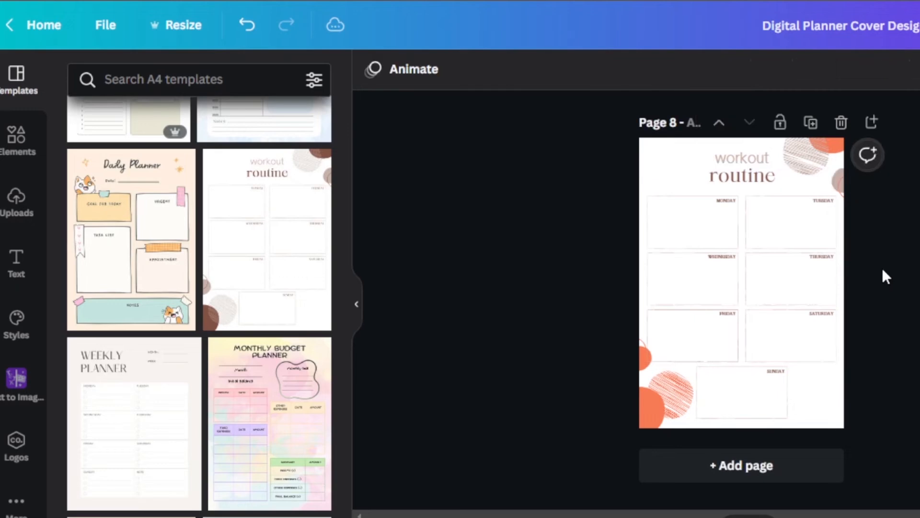
pyautogui.click(844, 185)
pyautogui.click(426, 70)
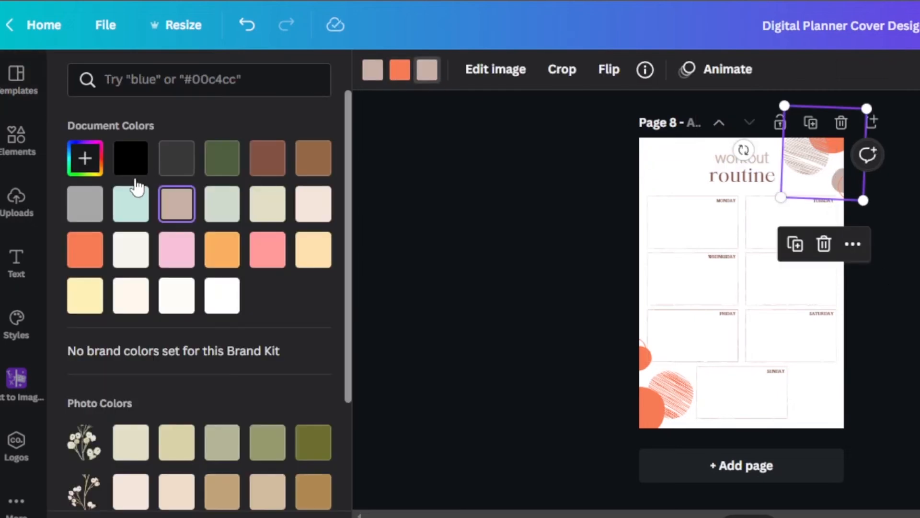
pyautogui.click(89, 254)
pyautogui.click(372, 70)
pyautogui.click(84, 249)
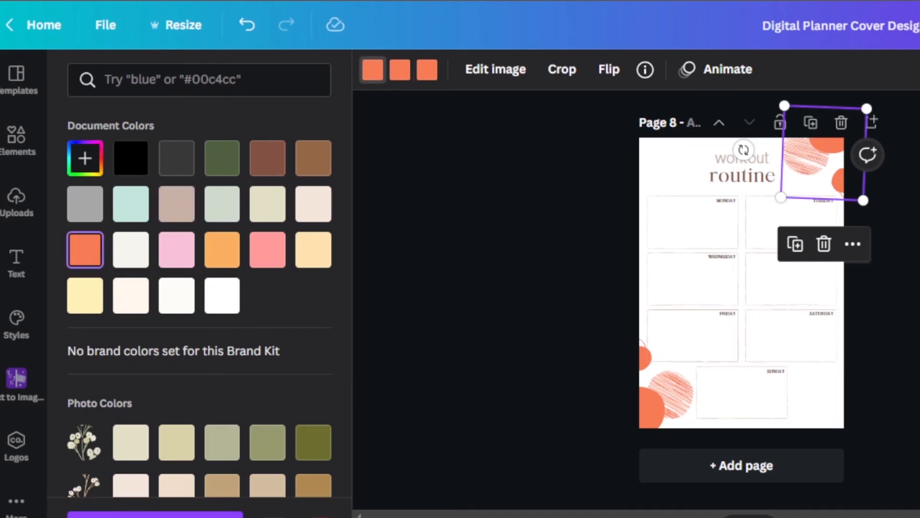
# Add page 9 and apply the cream To Do List template to it.
pyautogui.click(729, 467)
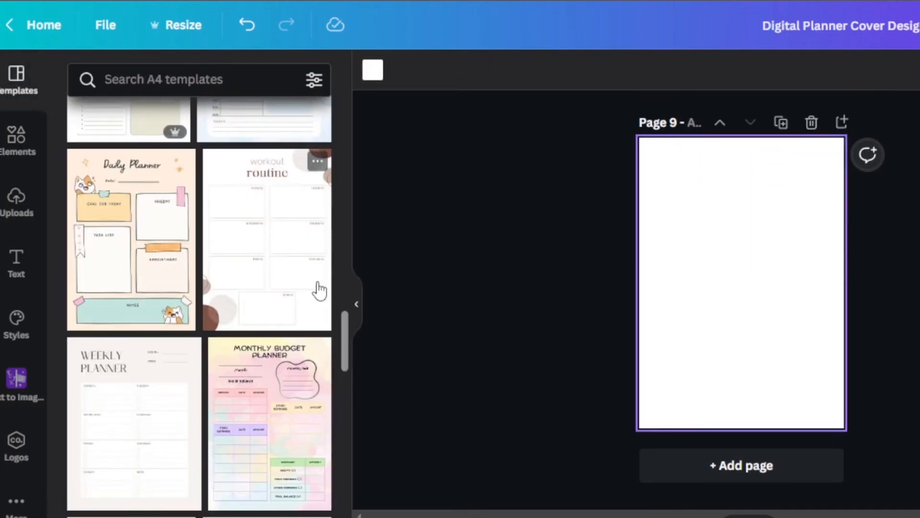
pyautogui.moveTo(344, 331); pyautogui.dragTo(346, 487)
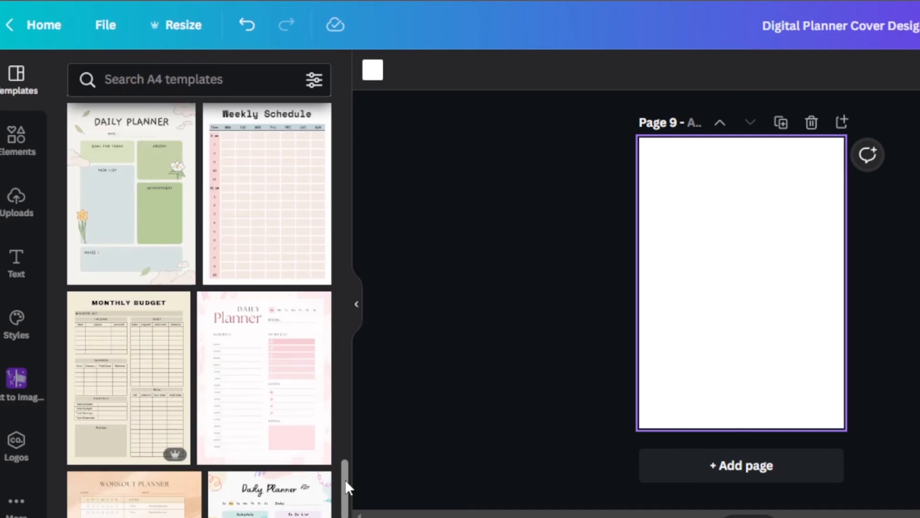
pyautogui.scroll(-6, 345, 479)
pyautogui.scroll(-2, 134, 283)
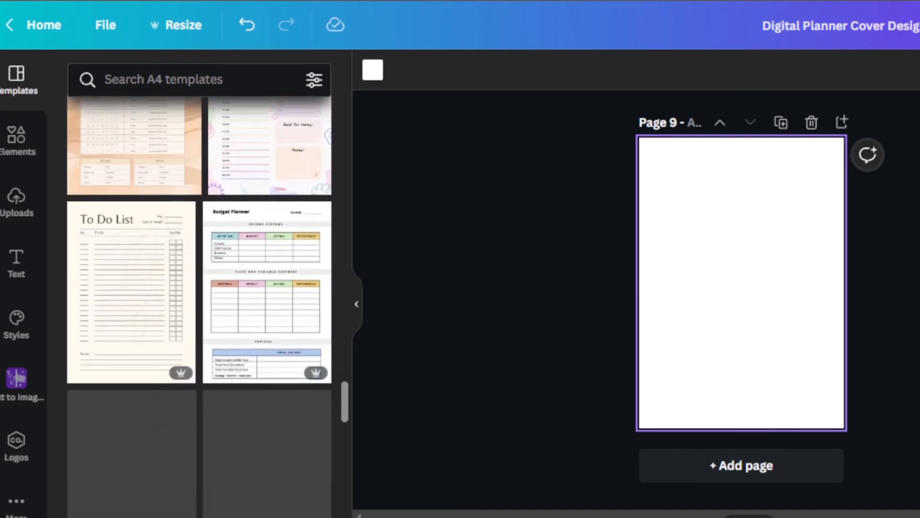
pyautogui.click(127, 263)
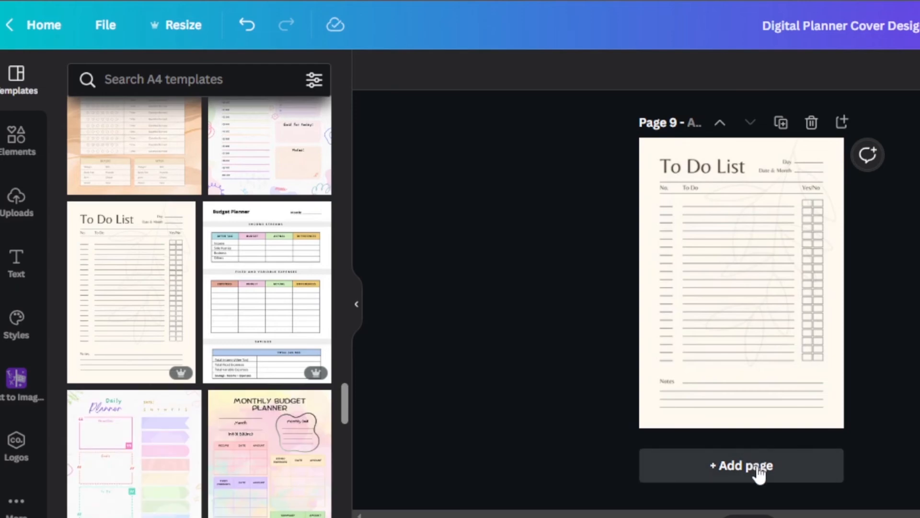
# Add a blank page 10 and set the background of the To Do List on page 9 to white.
pyautogui.click(756, 464)
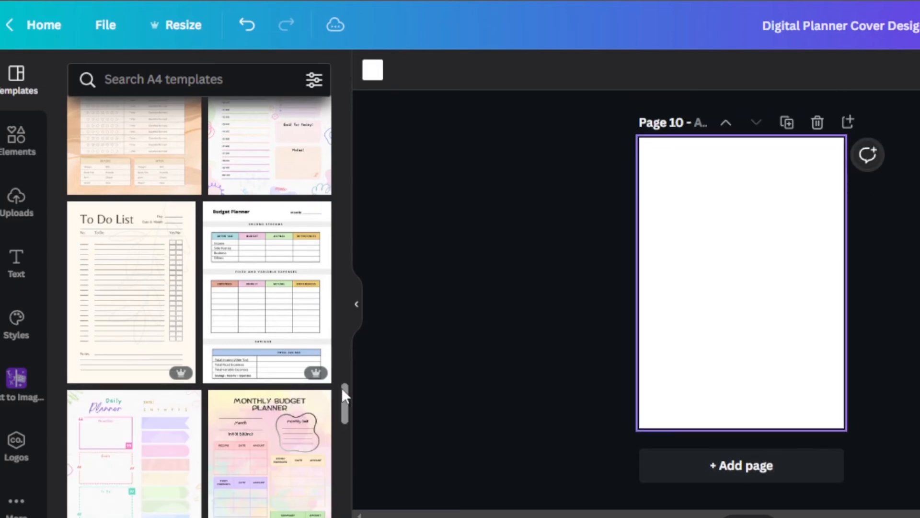
pyautogui.moveTo(343, 394); pyautogui.dragTo(345, 107)
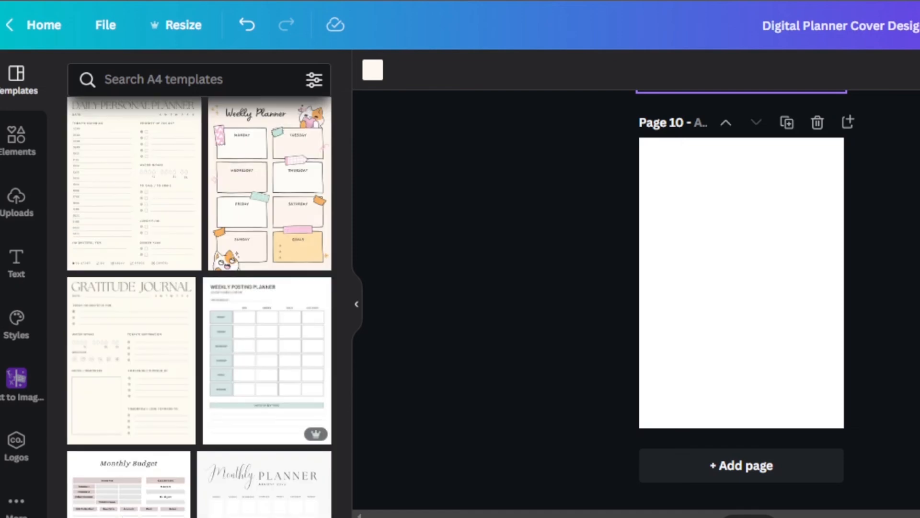
pyautogui.scroll(5, 741, 300)
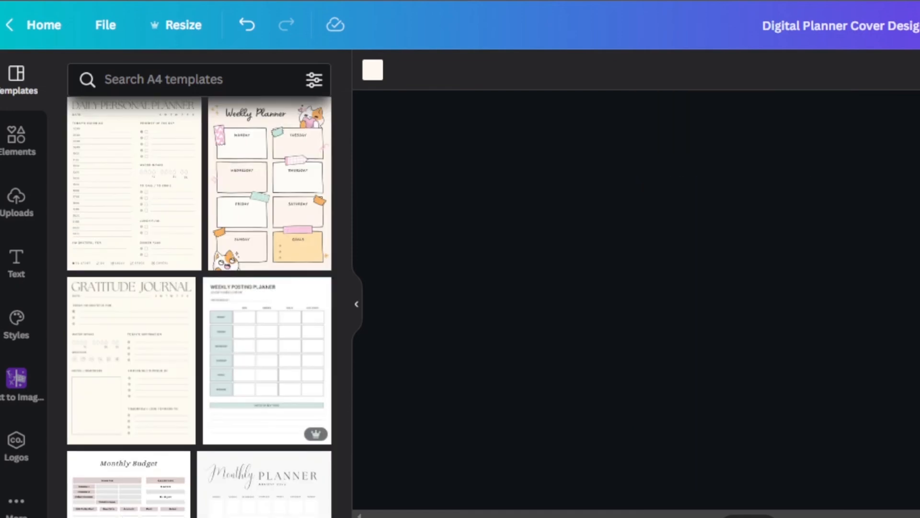
pyautogui.click(372, 71)
pyautogui.click(173, 265)
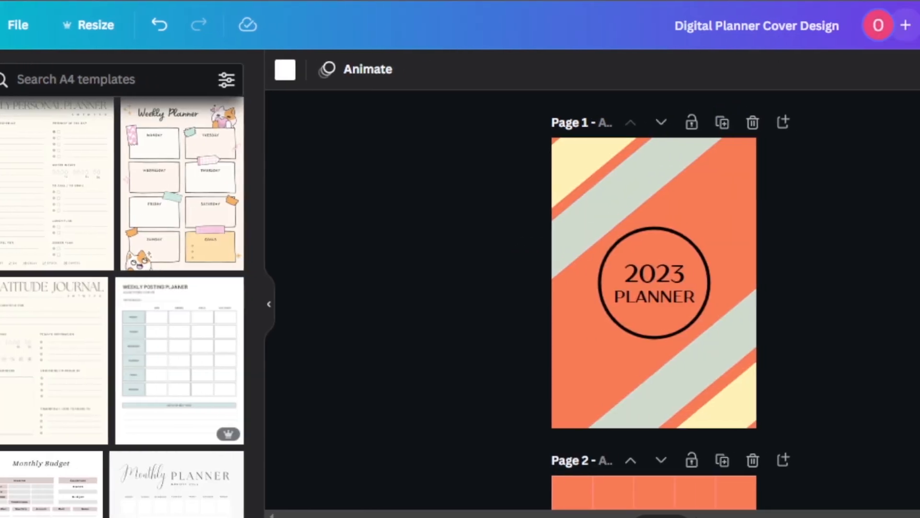
# Check the design's download options and the file types offered for export, then close them without downloading.
pyautogui.click(896, 25)
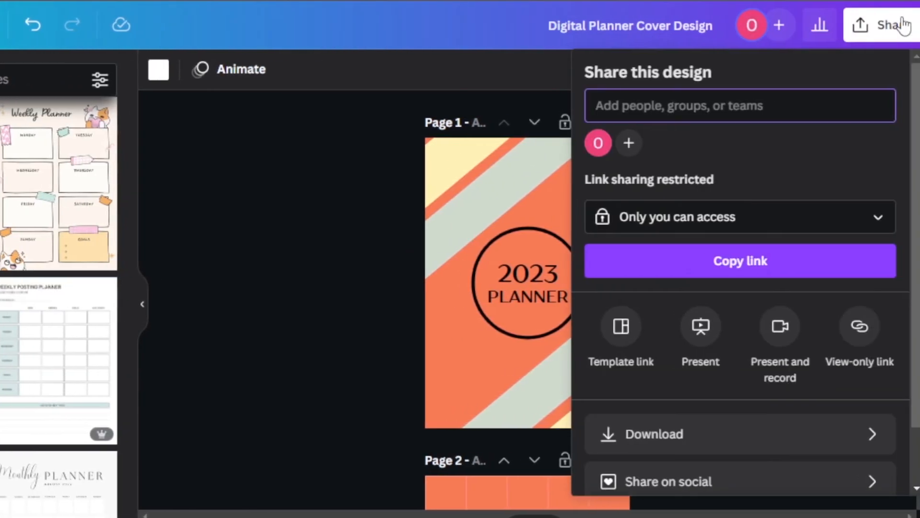
pyautogui.click(726, 451)
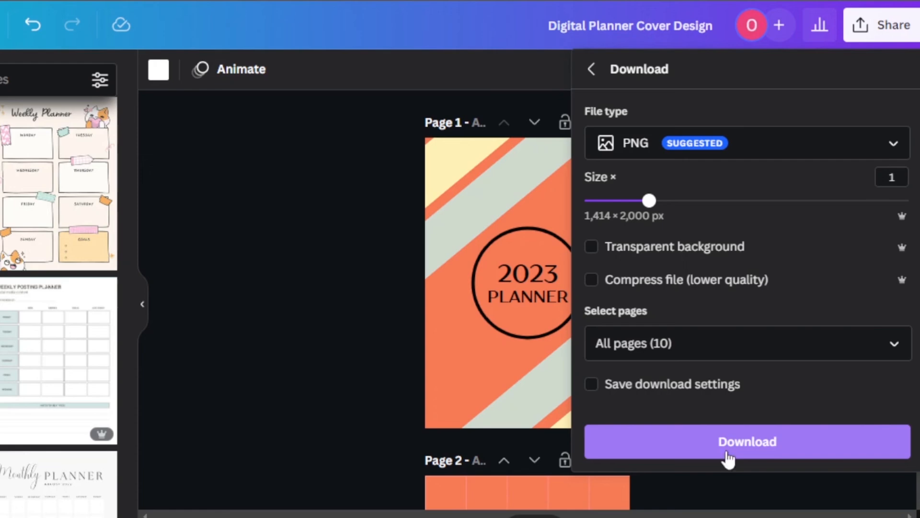
pyautogui.click(653, 148)
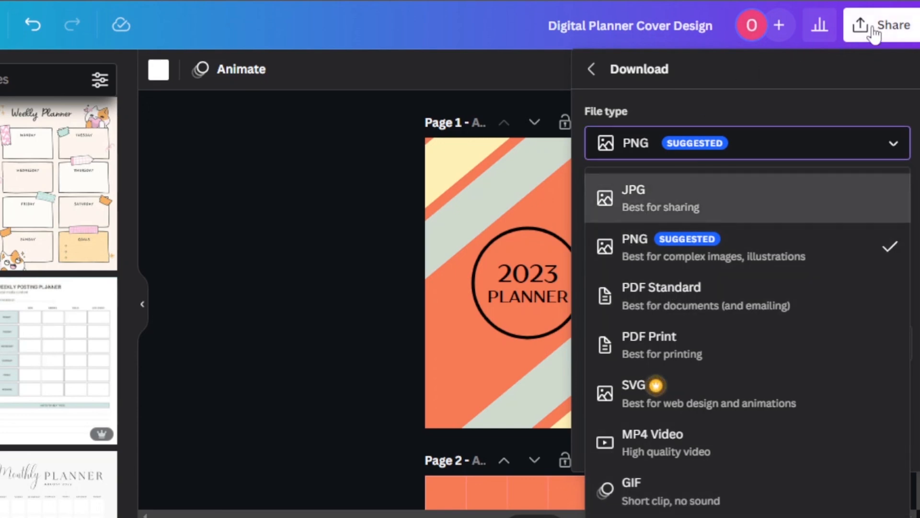
pyautogui.click(329, 164)
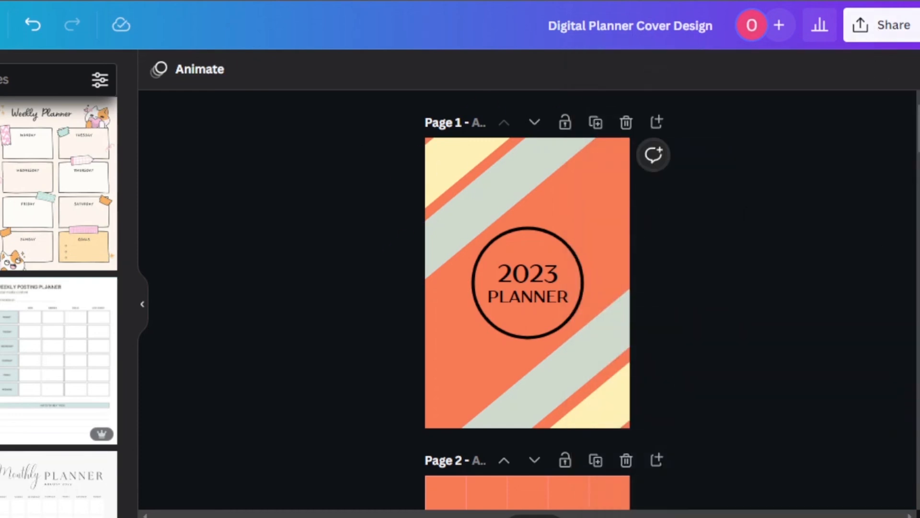
# Review the planner pages from the cover through page 10, collapsing the template library to widen the canvas.
pyautogui.scroll(-15, 527, 300)
pyautogui.scroll(-10, 528, 299)
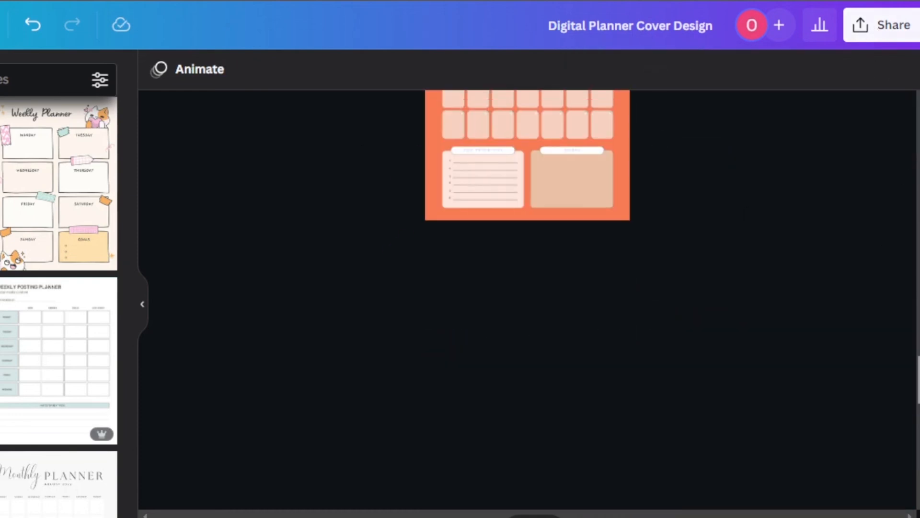
pyautogui.scroll(-10, 527, 300)
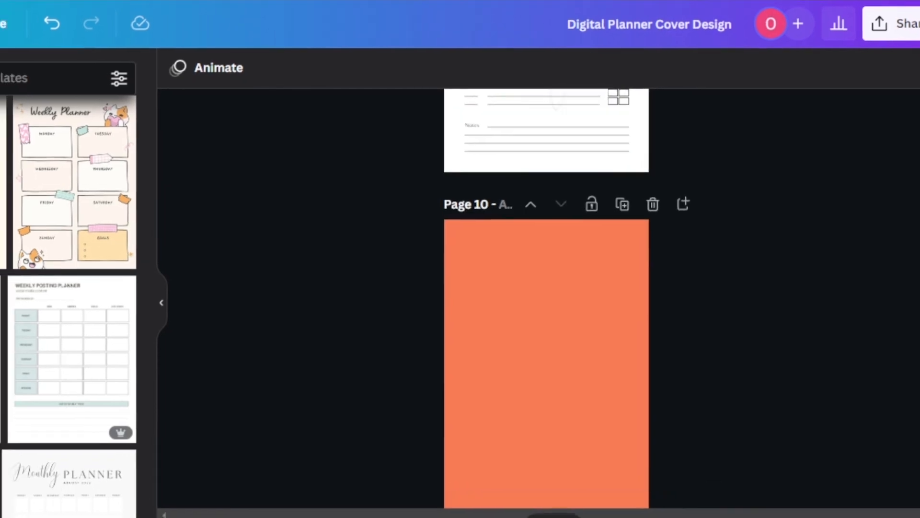
pyautogui.scroll(10, 527, 299)
pyautogui.moveTo(914, 329); pyautogui.dragTo(918, 127)
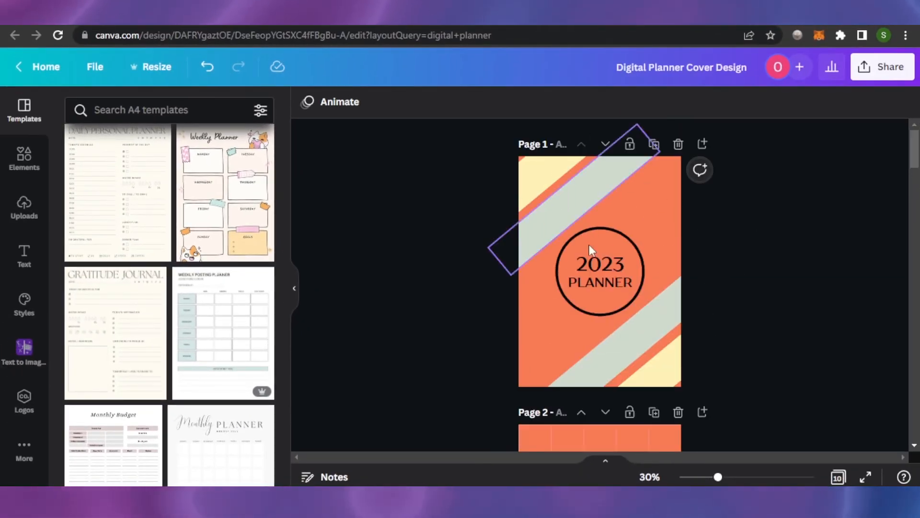
pyautogui.moveTo(918, 176); pyautogui.dragTo(916, 148)
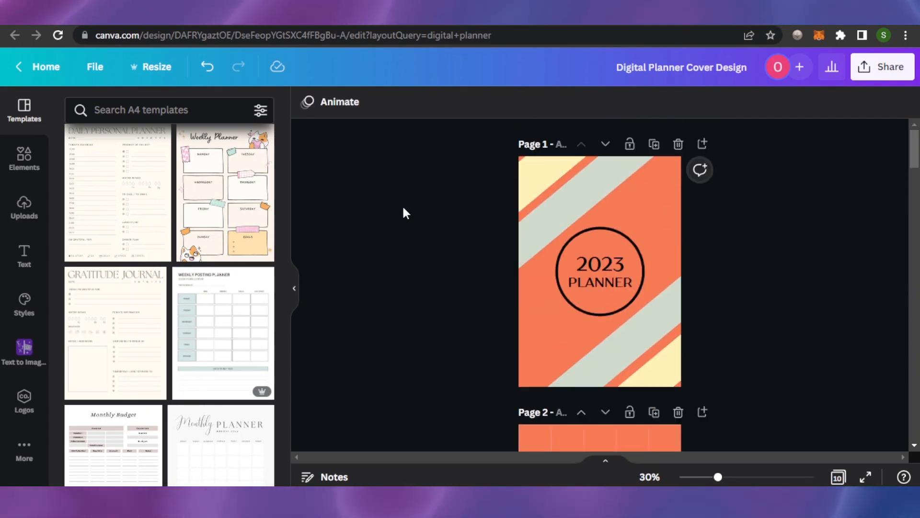
pyautogui.click(294, 289)
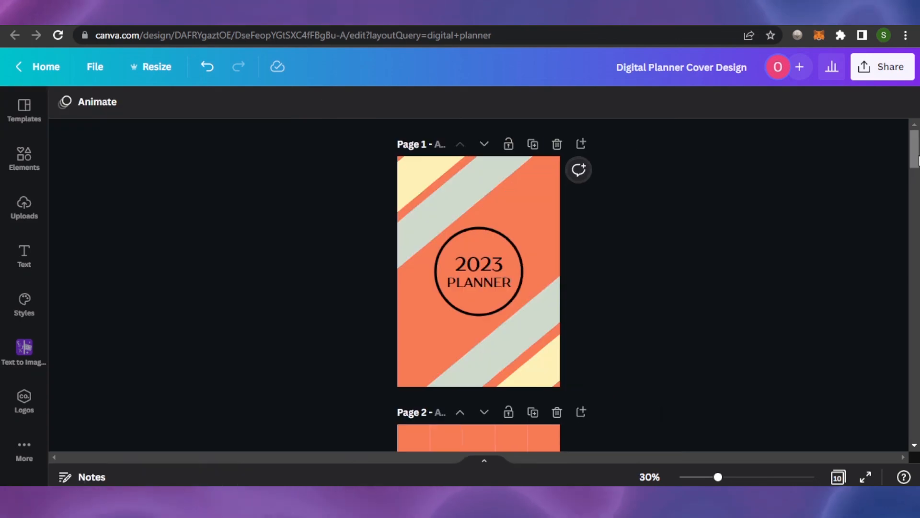
pyautogui.moveTo(917, 160)
pyautogui.mouseDown()
pyautogui.moveTo(909, 433)
pyautogui.moveTo(916, 158)
pyautogui.mouseUp()
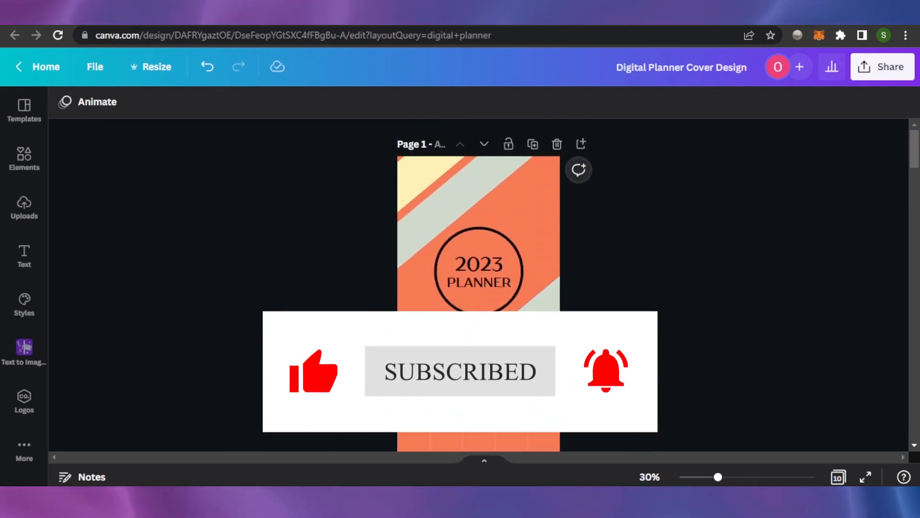